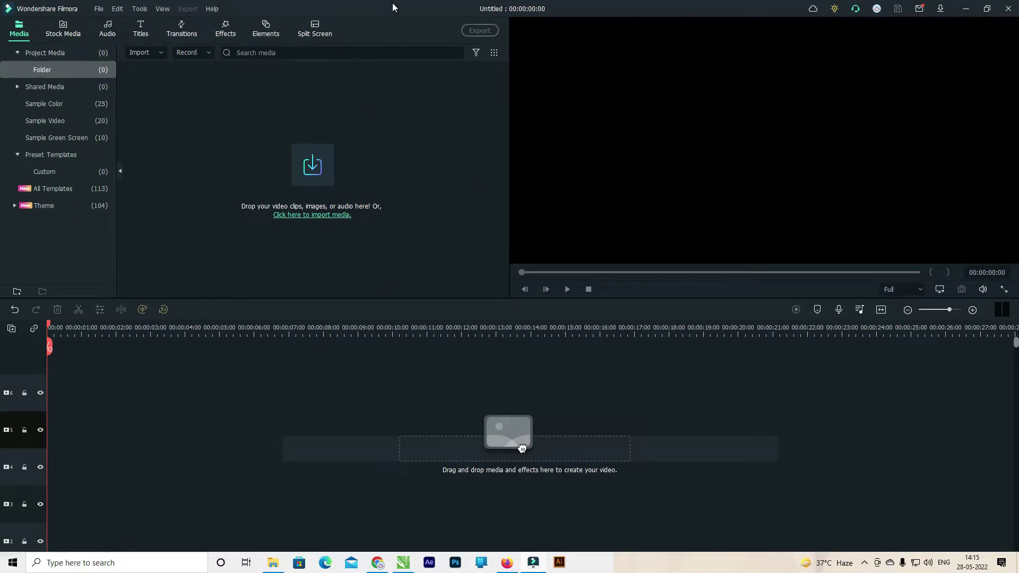
Step: Import Main Comp from the Desktop and place it on track 4 as a 26-second clip
left_click(314, 169)
left_click(42, 83)
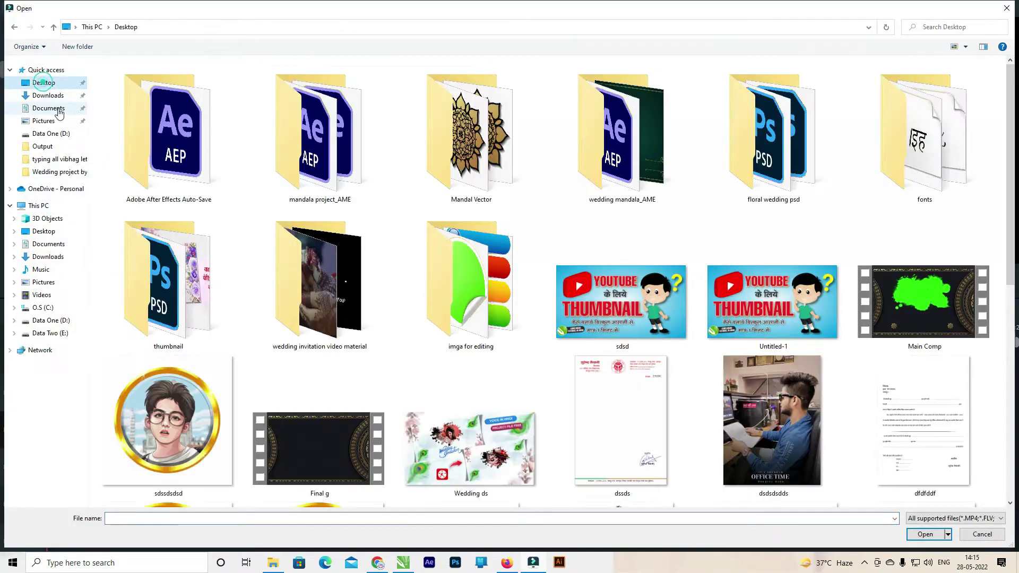
double_click(924, 314)
left_click_drag(521, 448, 523, 456)
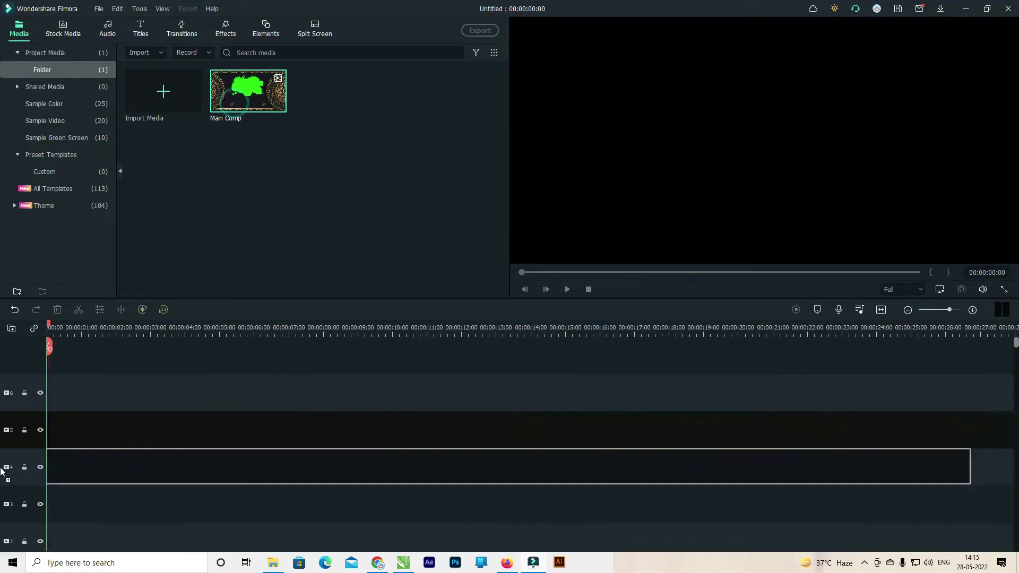
left_click_drag(49, 328, 188, 370)
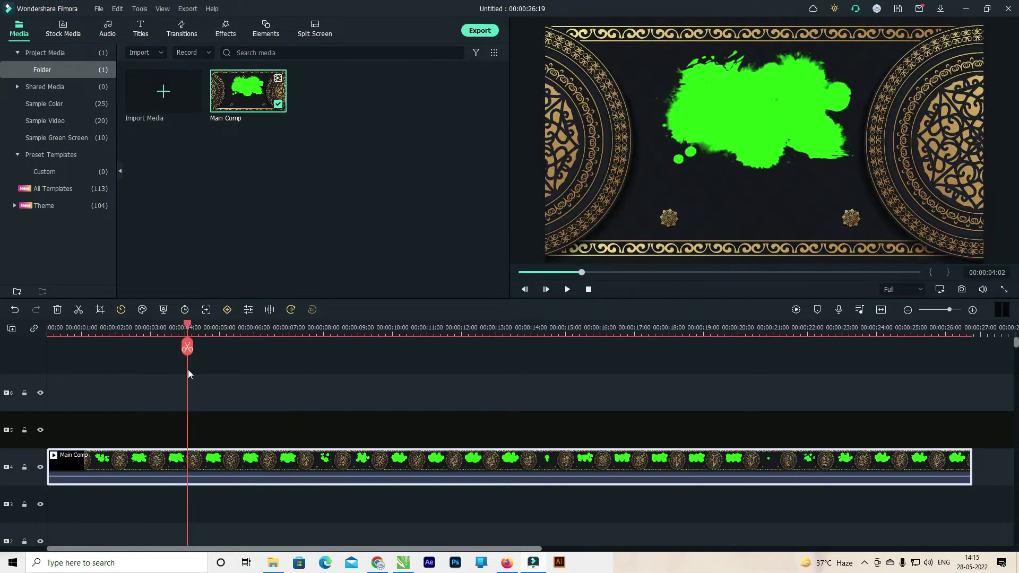
Step: Apply Chroma Key to Main Comp with offset 28 and edge feather 9.06, then raise it to track 5
double_click(147, 457)
left_click(23, 200)
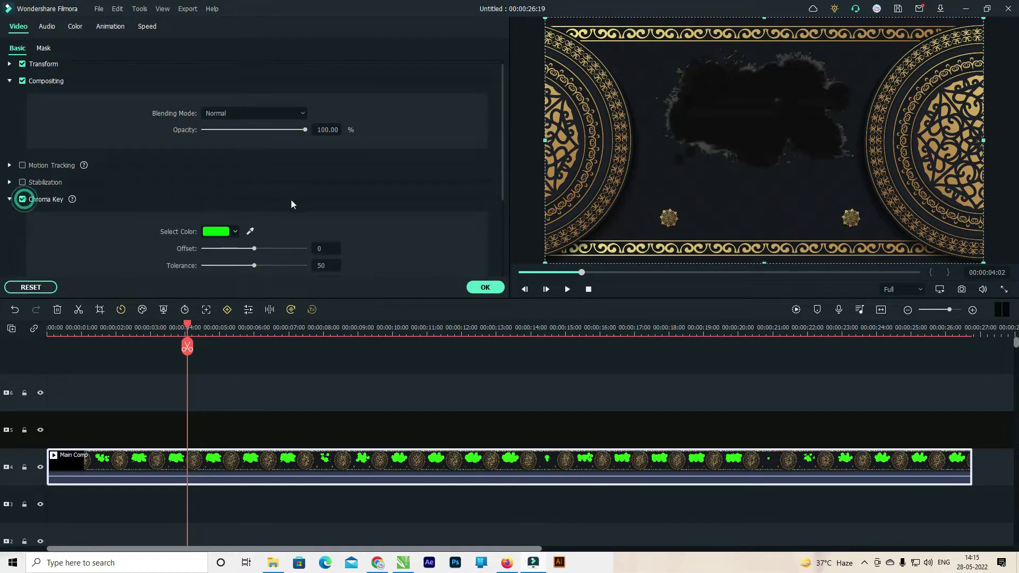
scroll(292, 206, "down", 2)
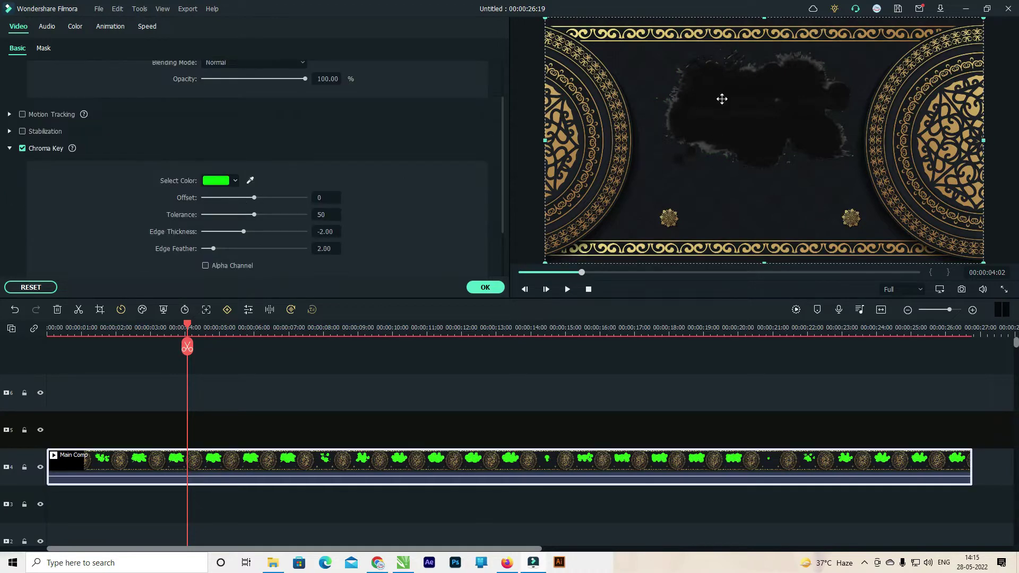
left_click_drag(256, 197, 269, 197)
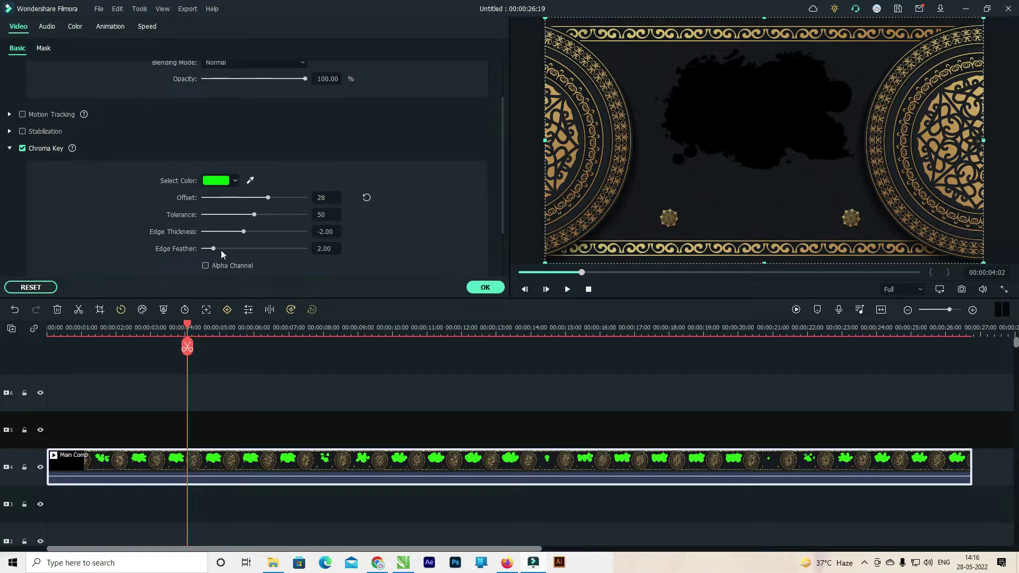
left_click_drag(248, 248, 249, 249)
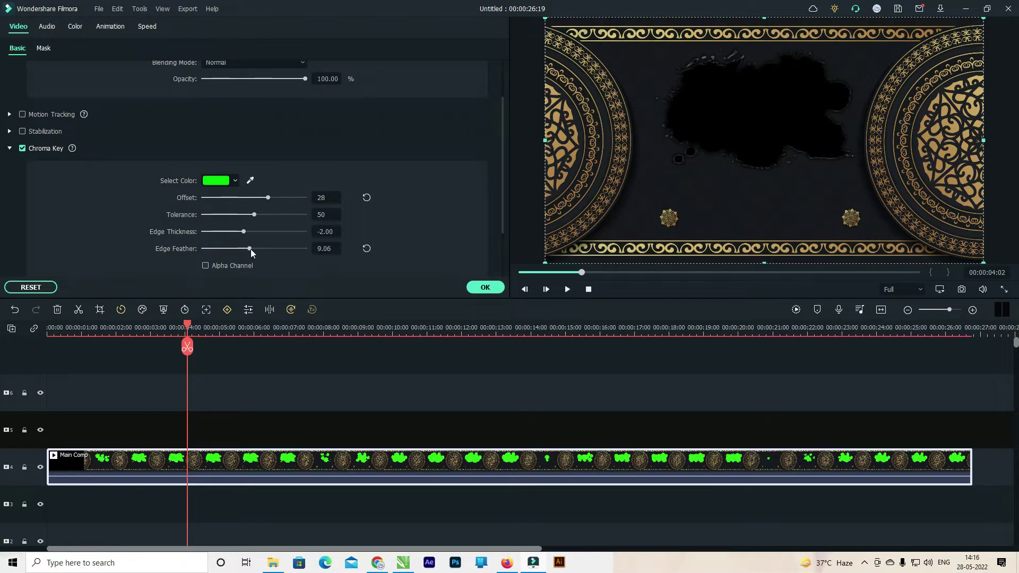
left_click(475, 286)
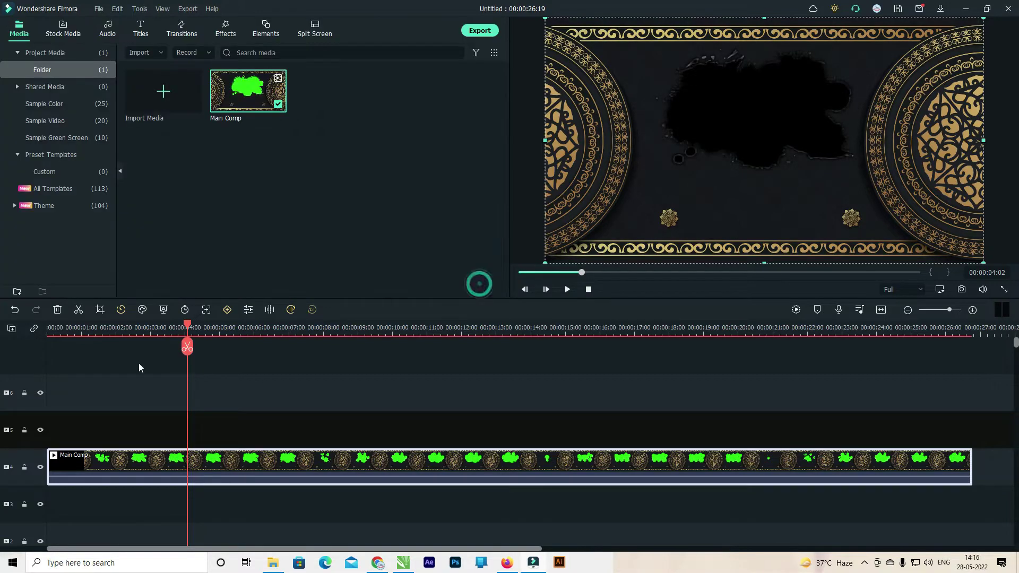
left_click_drag(212, 460, 208, 437)
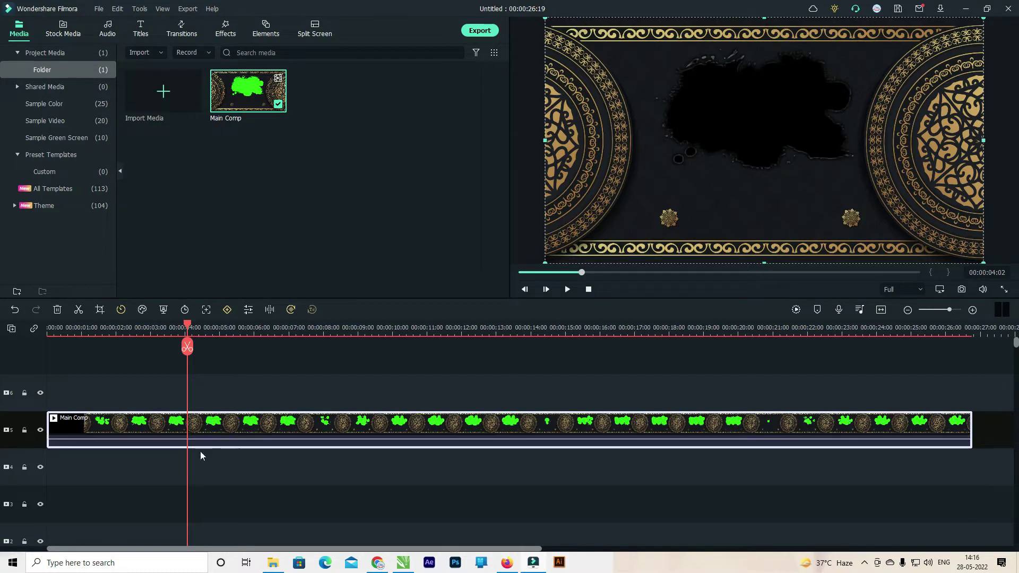
Step: Lock track 5 and place the pexels-fliqa-india-3455741 photo on track 4 beneath Main Comp
left_click(25, 429)
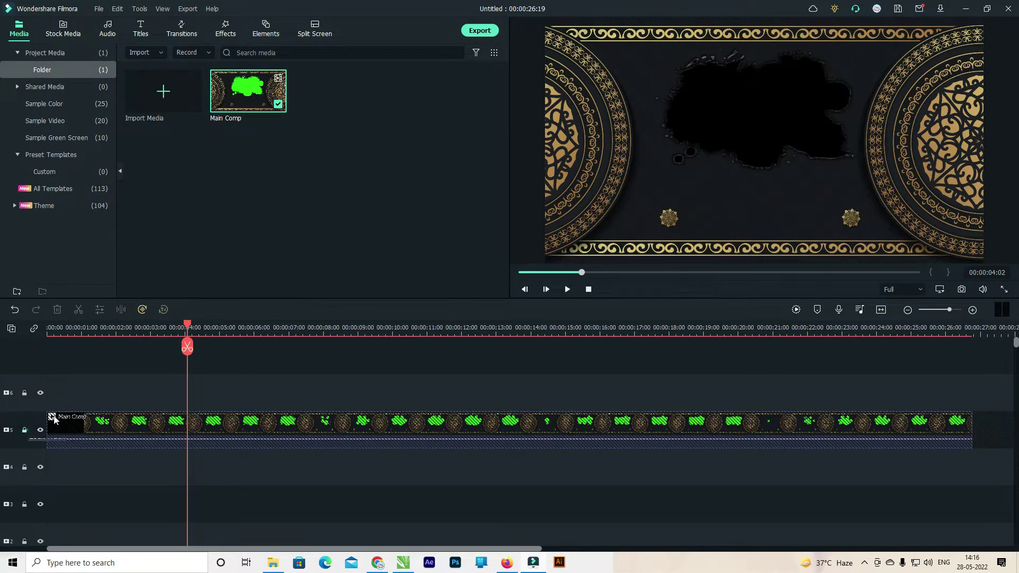
double_click(302, 189)
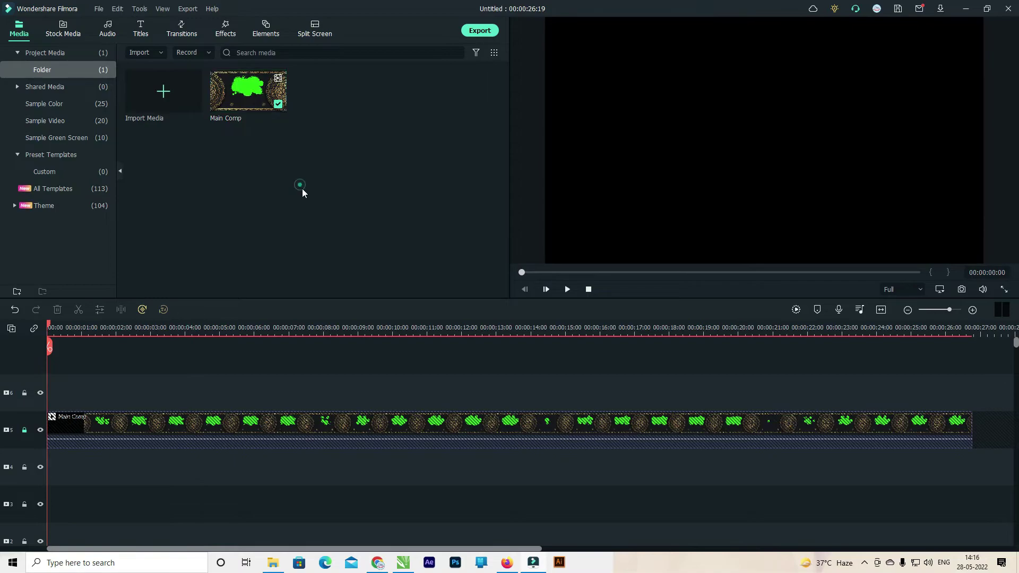
double_click(311, 269)
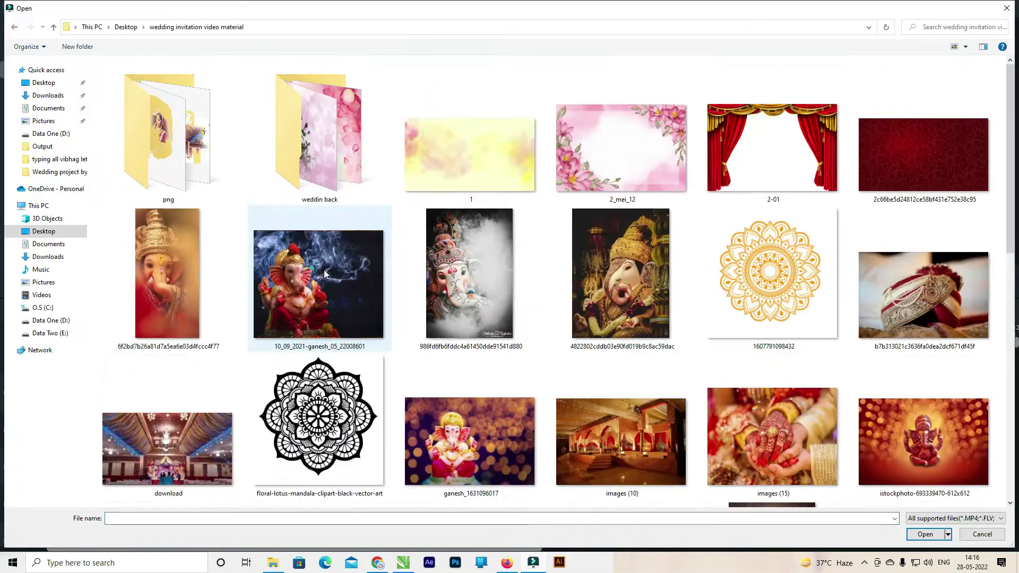
scroll(553, 260, "down", 5)
scroll(750, 311, "down", 5)
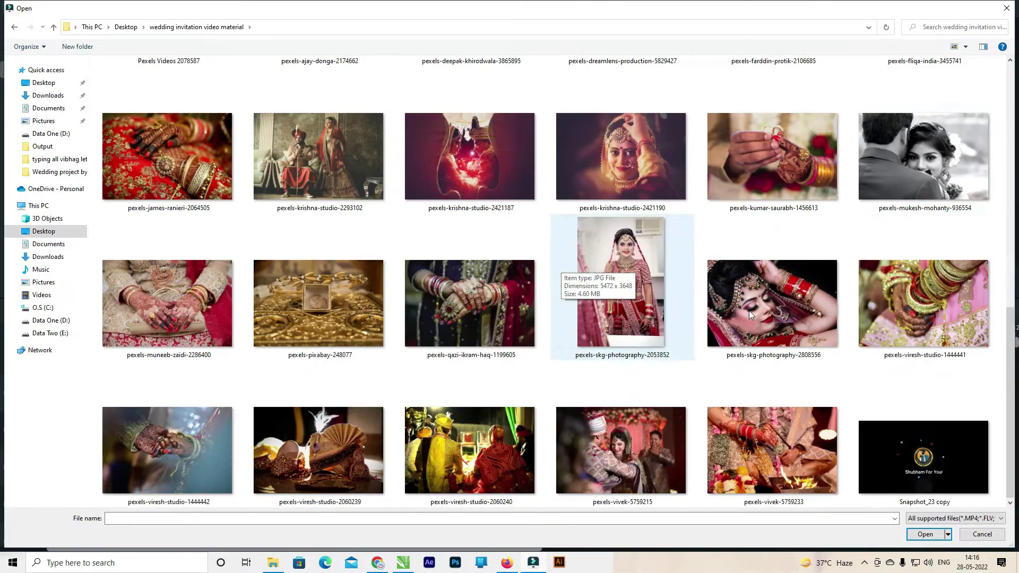
scroll(909, 277, "up", 5)
double_click(909, 277)
left_click_drag(323, 110, 11, 461)
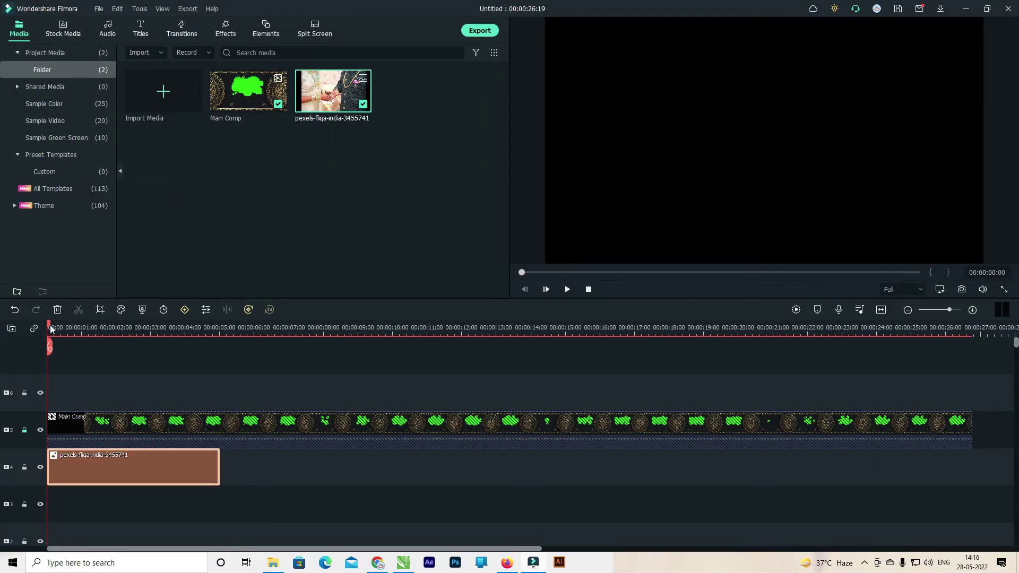
left_click_drag(51, 329, 277, 353)
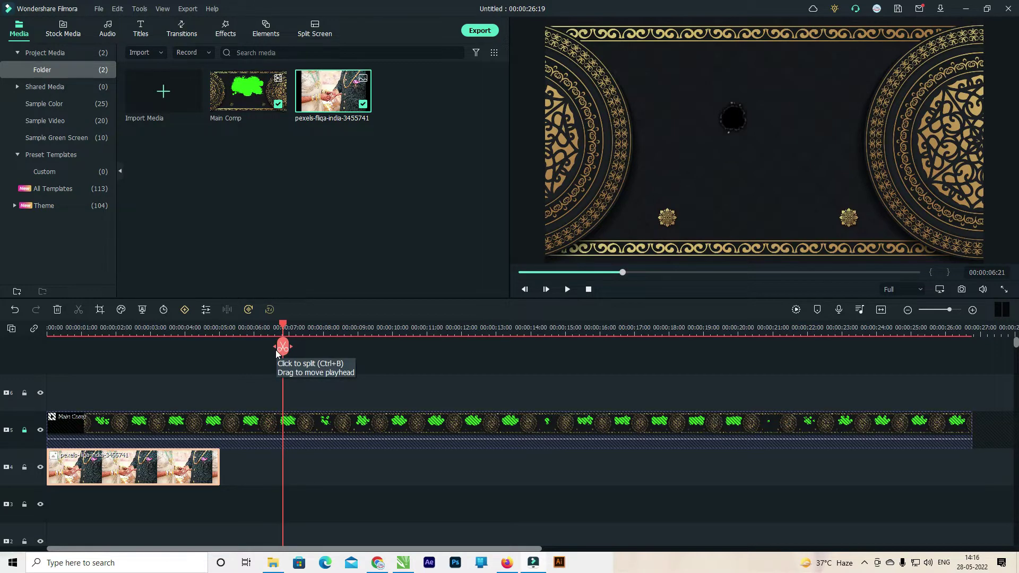
Step: Extend the pexels-fliqa-india photo to end at 00:00:06:20 and play back to check the reveal
key("Left")
key("Left")
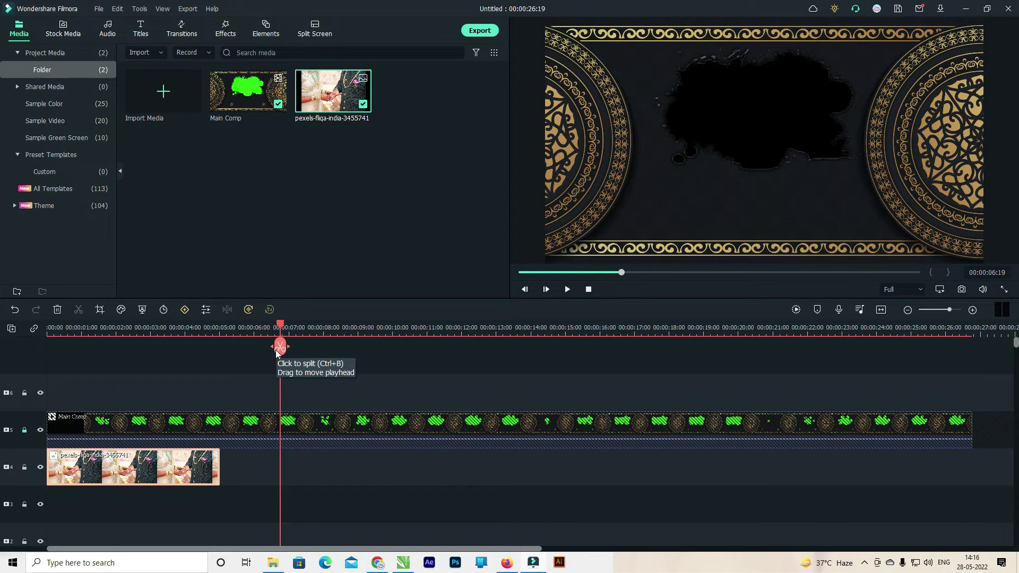
key("Right")
left_click_drag(219, 462, 280, 469)
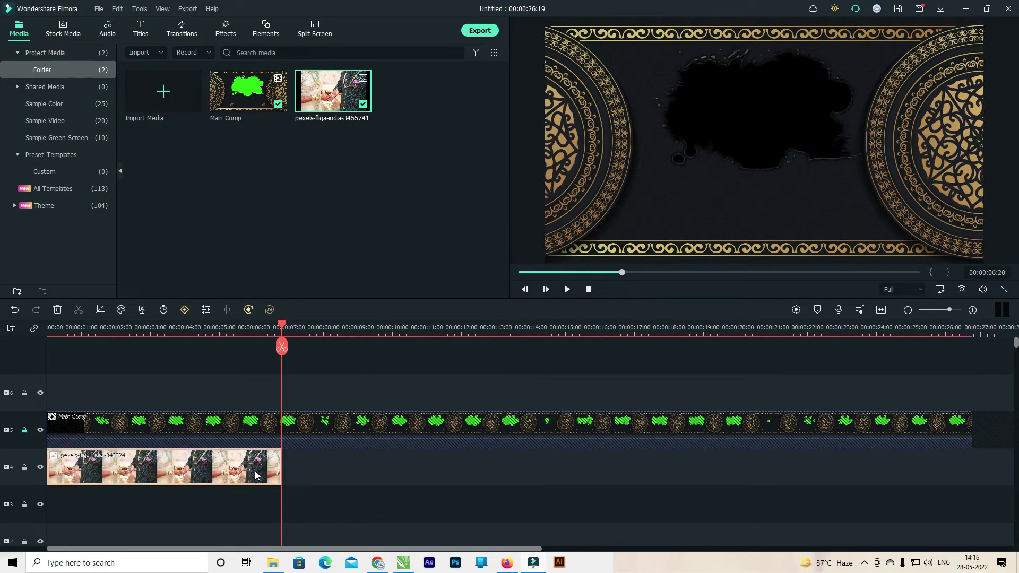
left_click_drag(283, 327, 12, 355)
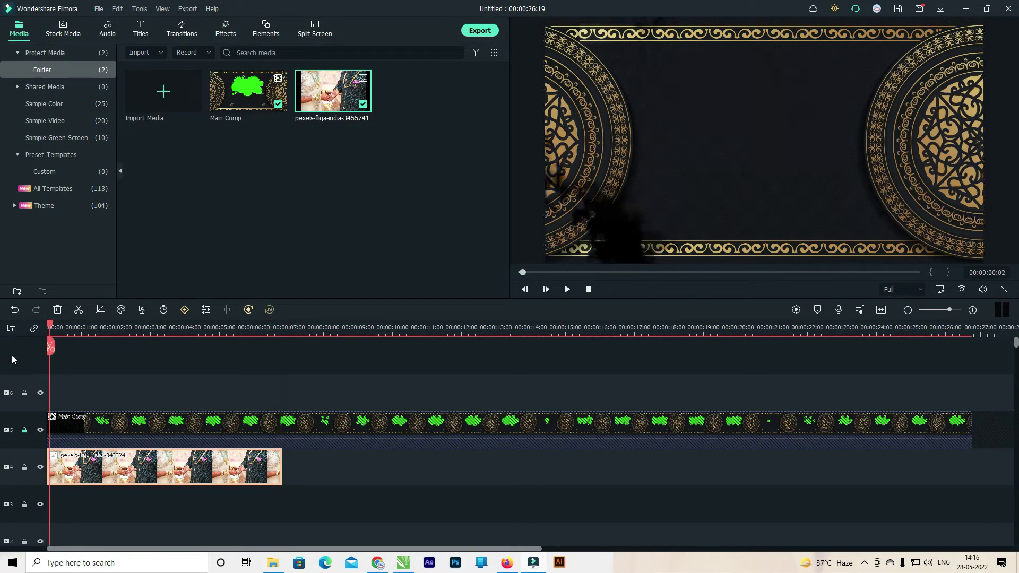
key("space")
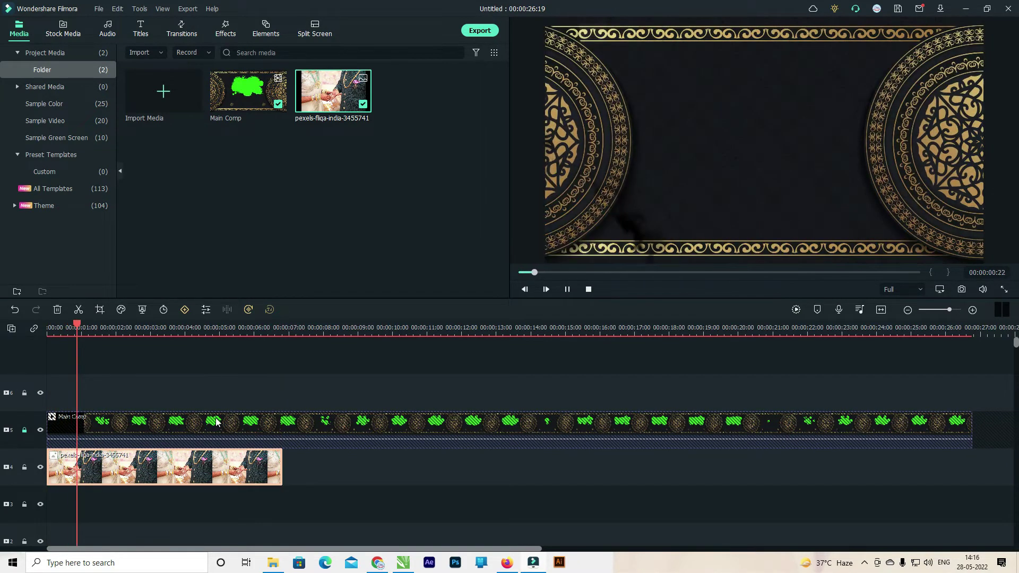
key("space")
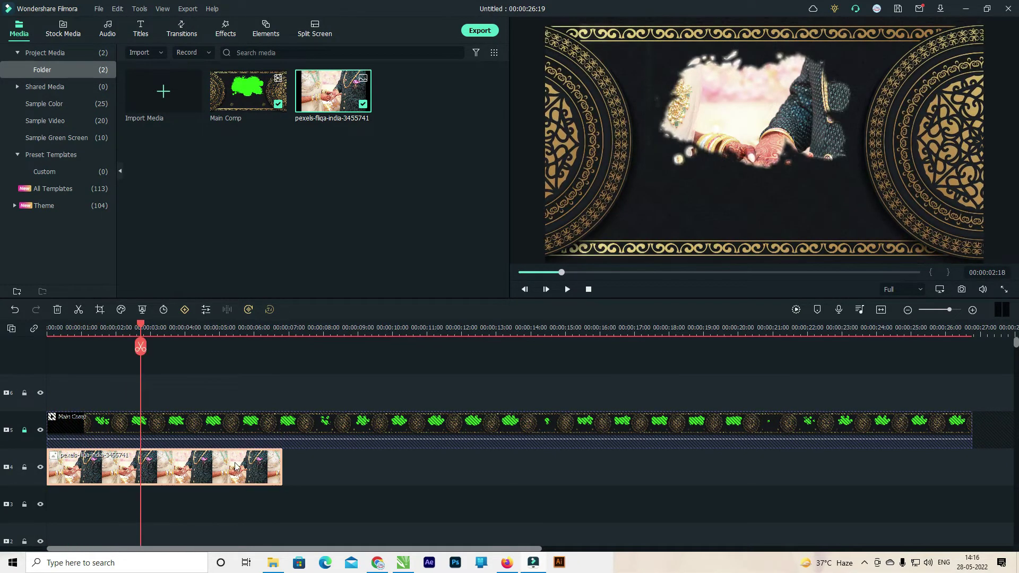
Step: Scale the photo down so it sits inside the ink-splash reveal
double_click(714, 175)
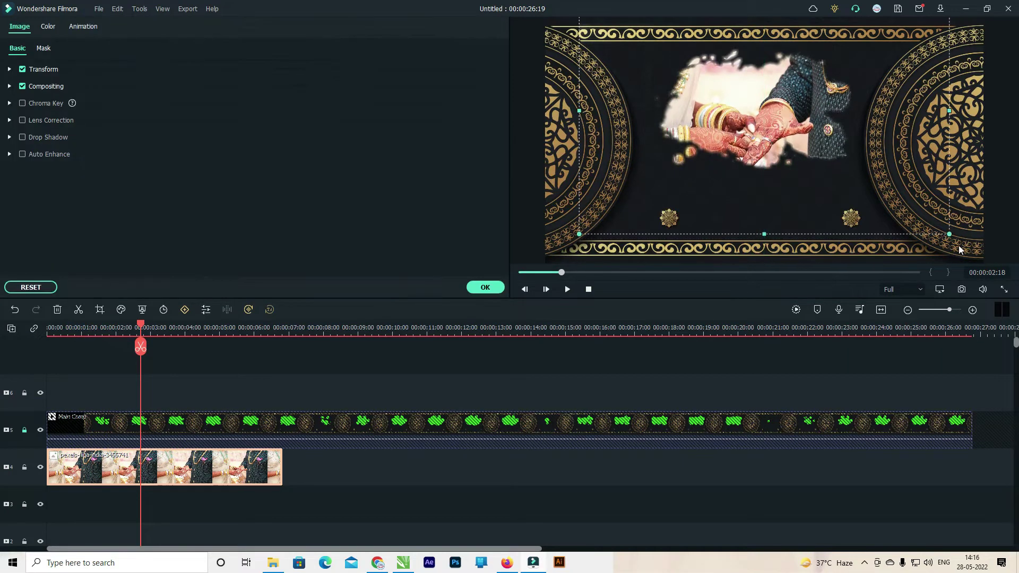
left_click_drag(950, 234, 854, 157)
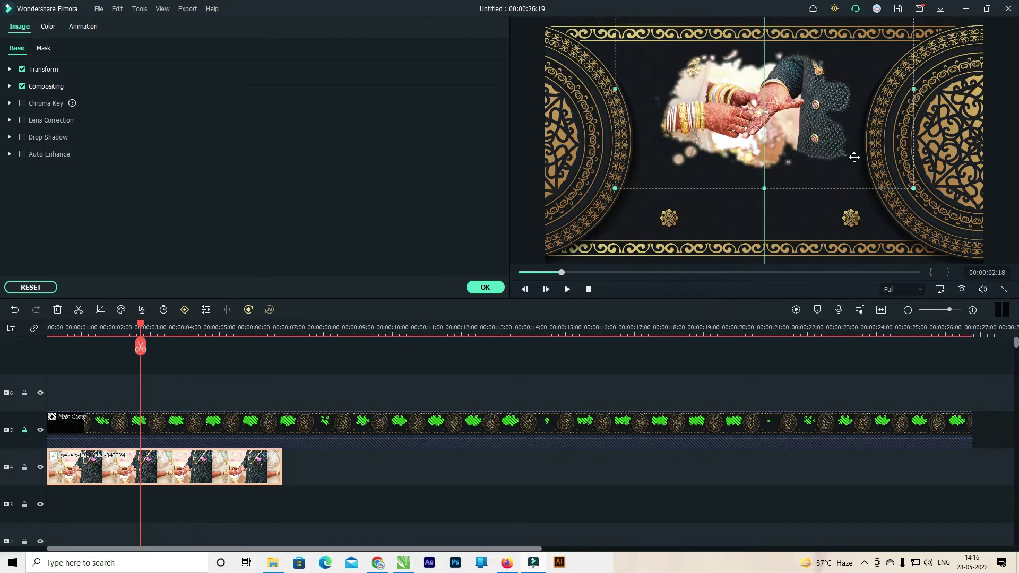
left_click(482, 289)
double_click(378, 222)
Step: Place pexels-skg-photography-2808556 after the first photo on track 4, extended to about 13 seconds
scroll(591, 348, "down", 5)
scroll(637, 339, "up", 5)
scroll(753, 347, "down", 4)
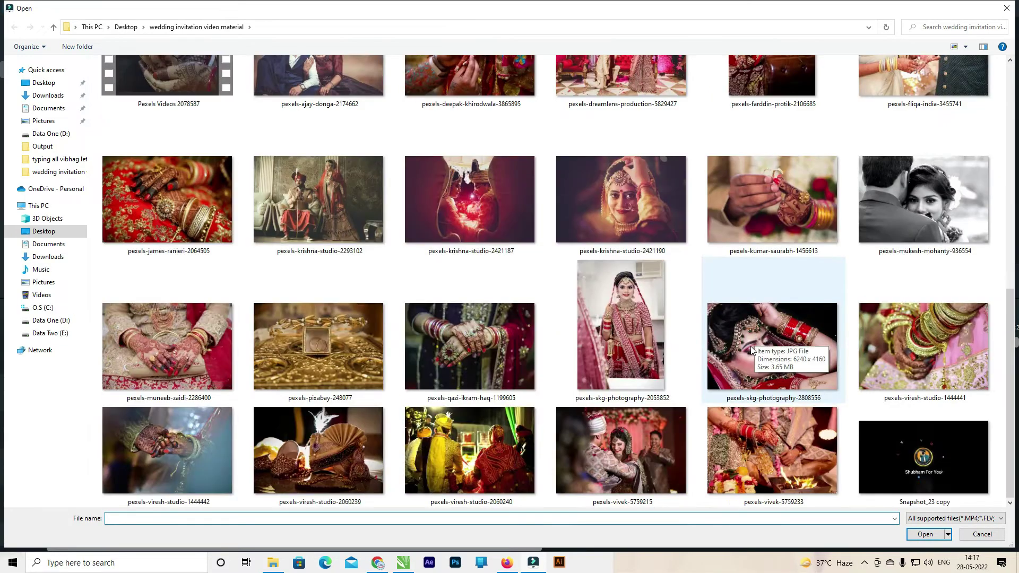
double_click(777, 351)
left_click_drag(402, 97, 294, 455)
left_click_drag(141, 329, 220, 328)
left_click_drag(302, 370, 514, 393)
left_click_drag(454, 458, 513, 460)
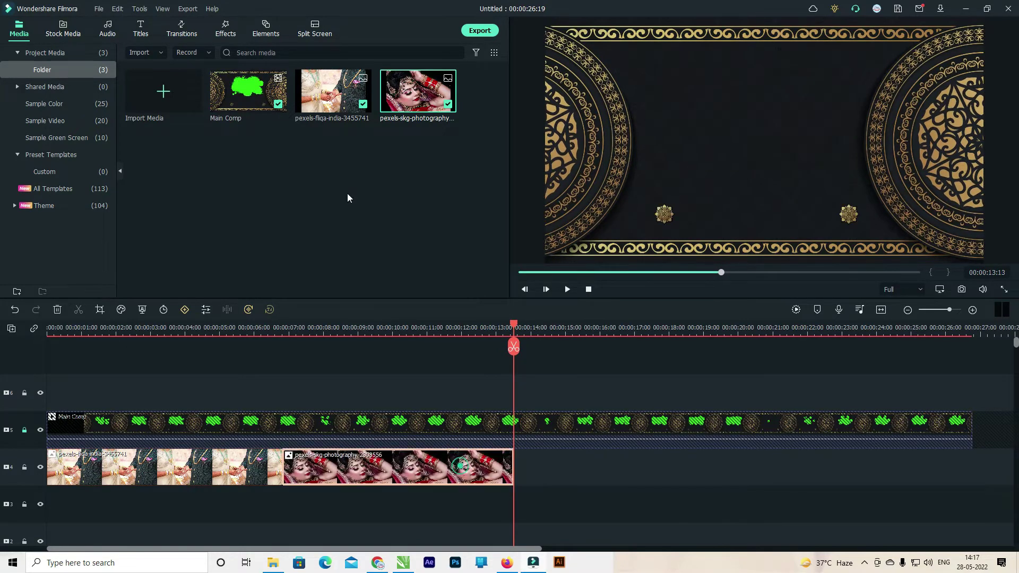
Step: Shrink and fine-tune the bride photo so it fits inside the splash
double_click(800, 196)
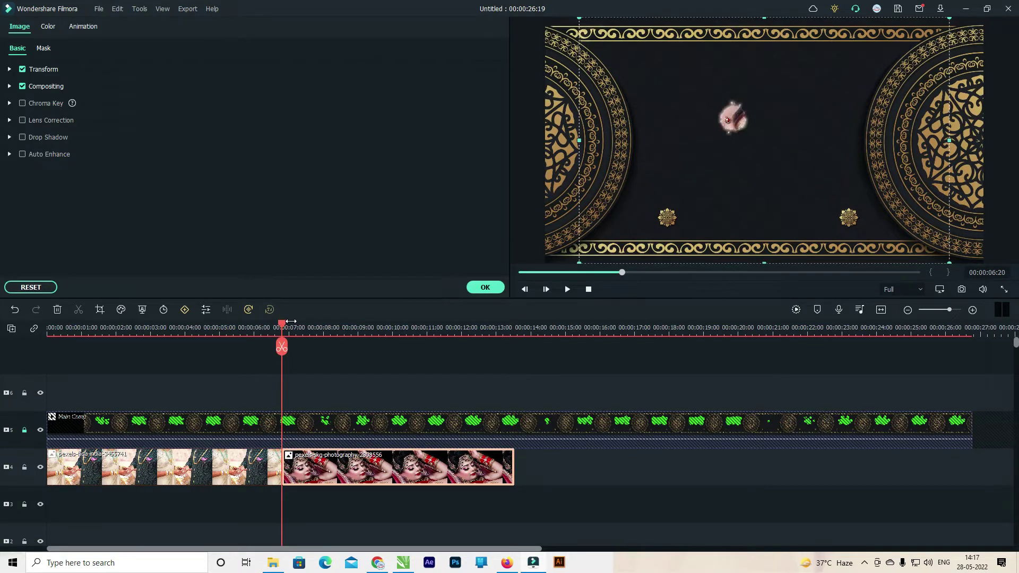
left_click_drag(317, 331, 396, 361)
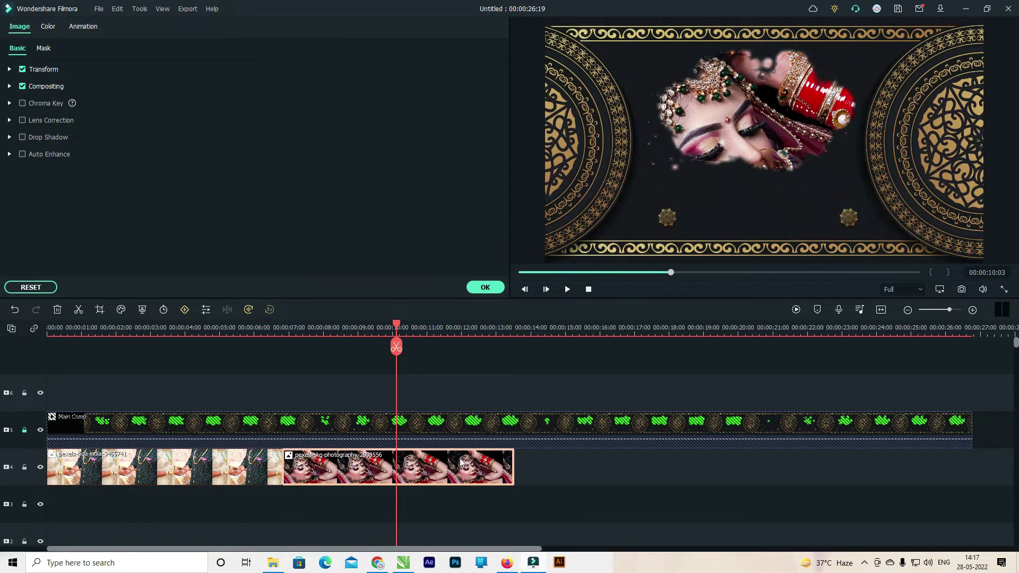
left_click_drag(950, 262, 881, 193)
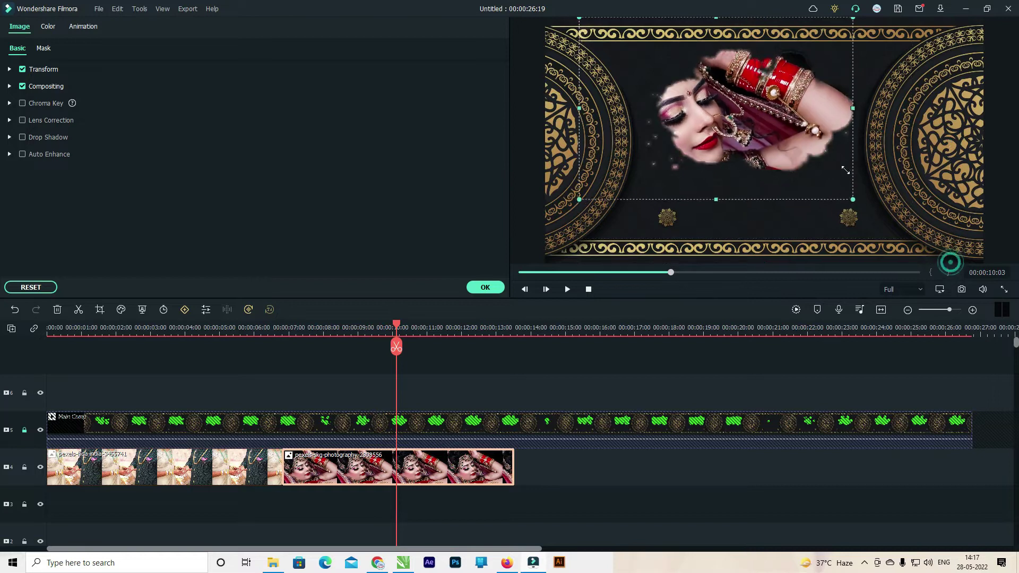
left_click_drag(827, 154, 829, 158)
left_click(484, 292)
left_click_drag(397, 325, 519, 342)
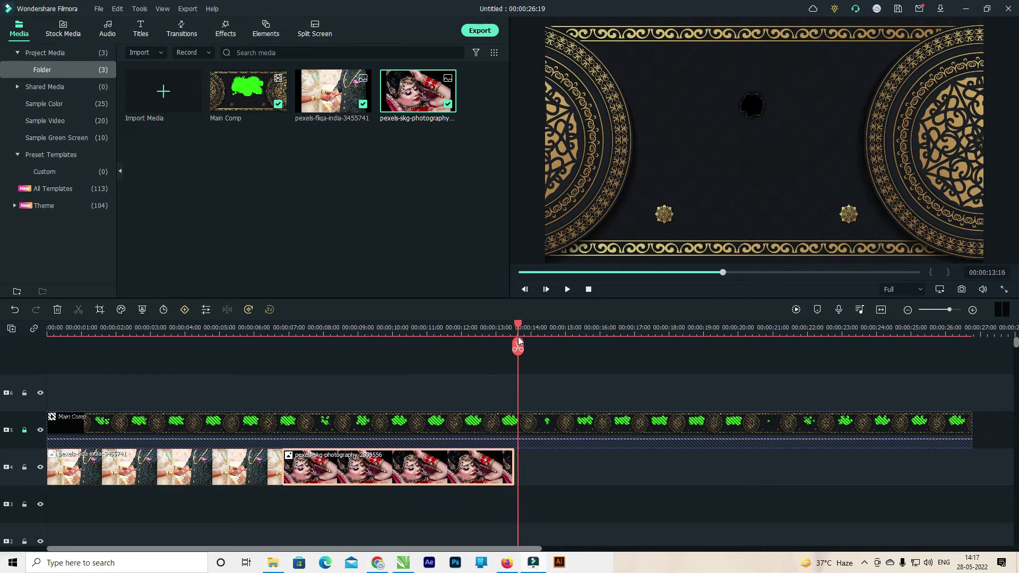
Step: Place pexels-viresh-studio-2060239 after the bride photo, extended to 00:00:20:12
double_click(355, 231)
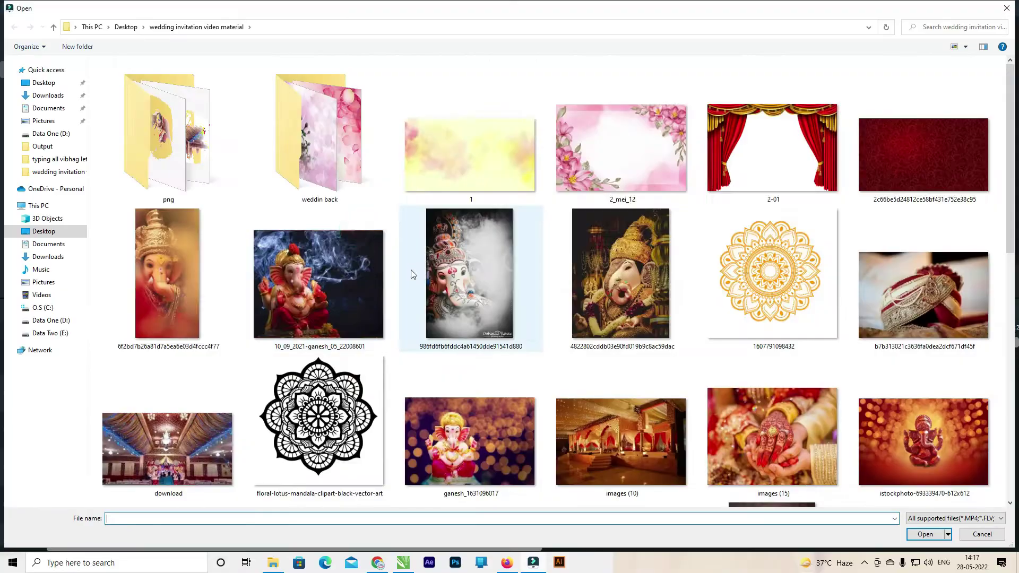
scroll(412, 273, "down", 5)
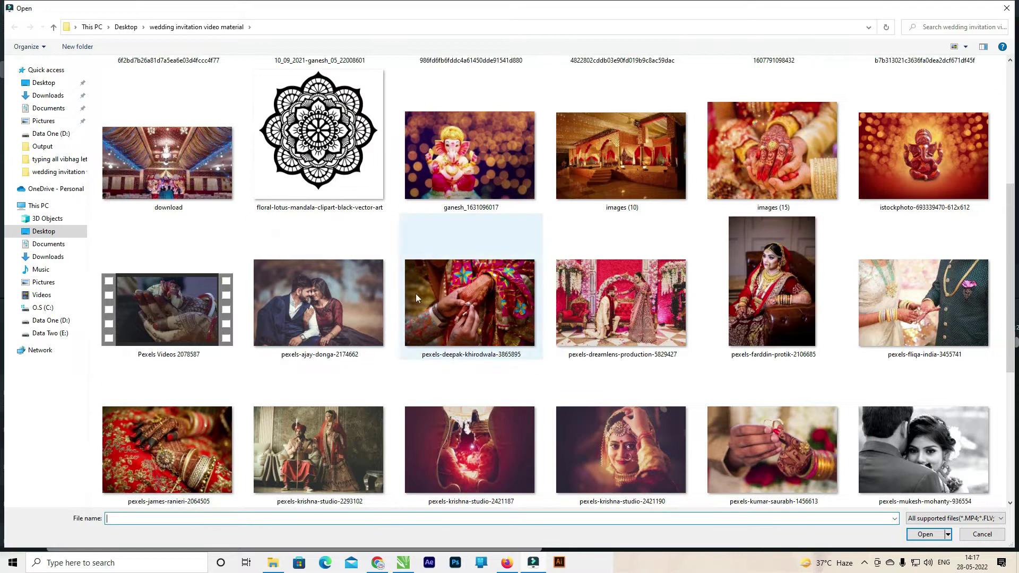
scroll(410, 295, "down", 2)
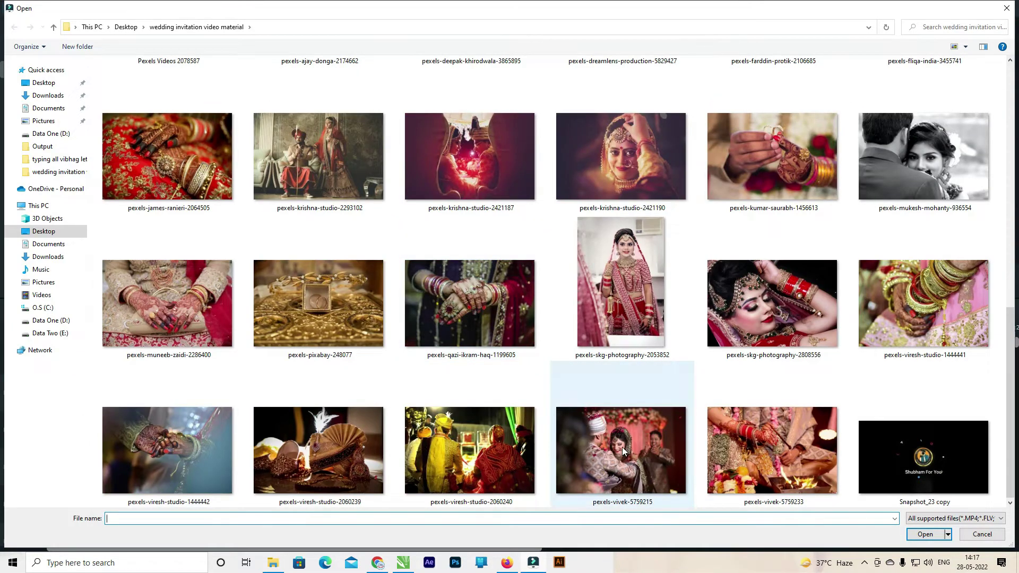
double_click(333, 439)
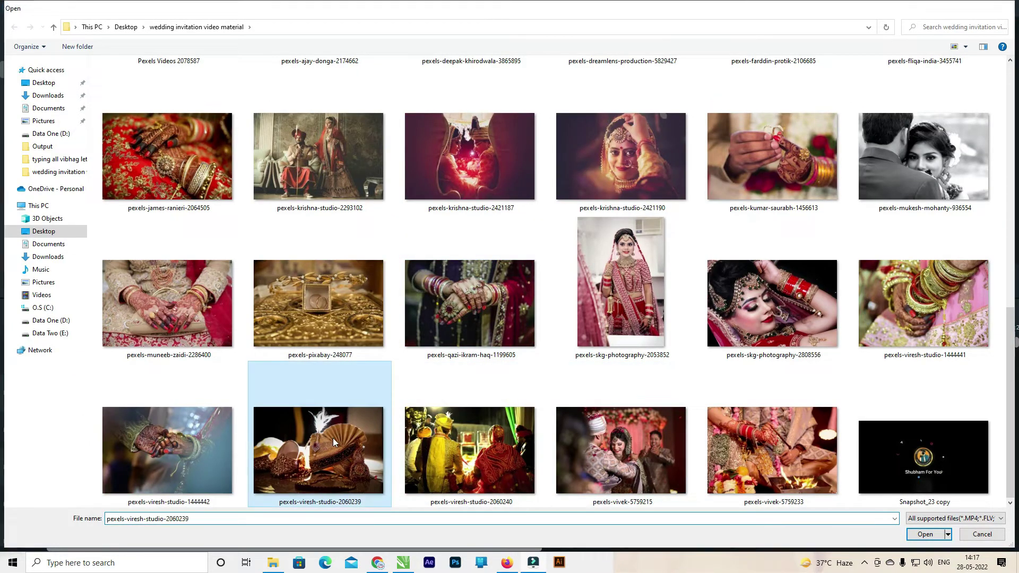
left_click_drag(173, 169, 521, 477)
left_click_drag(517, 329, 754, 380)
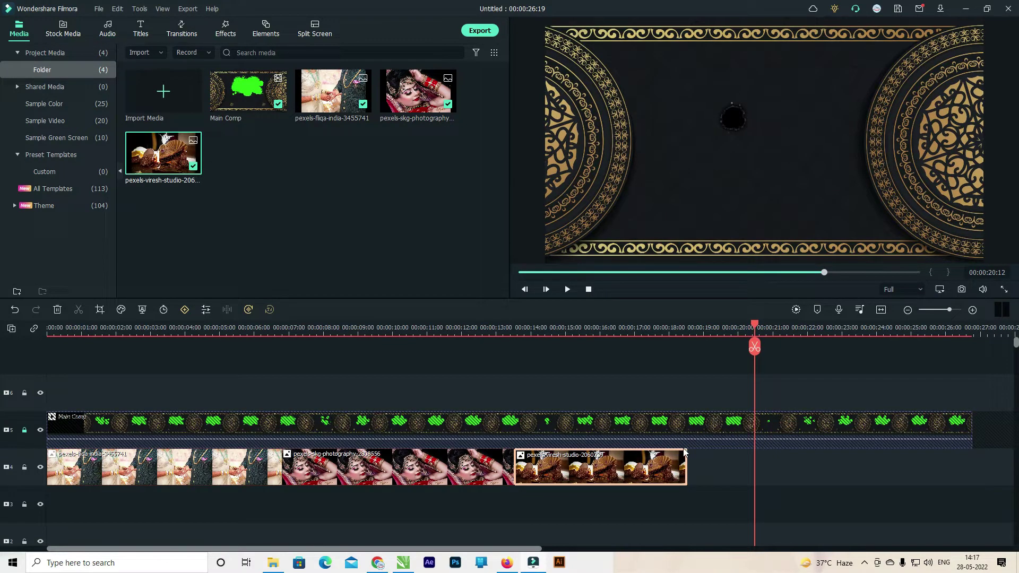
left_click_drag(687, 462, 754, 470)
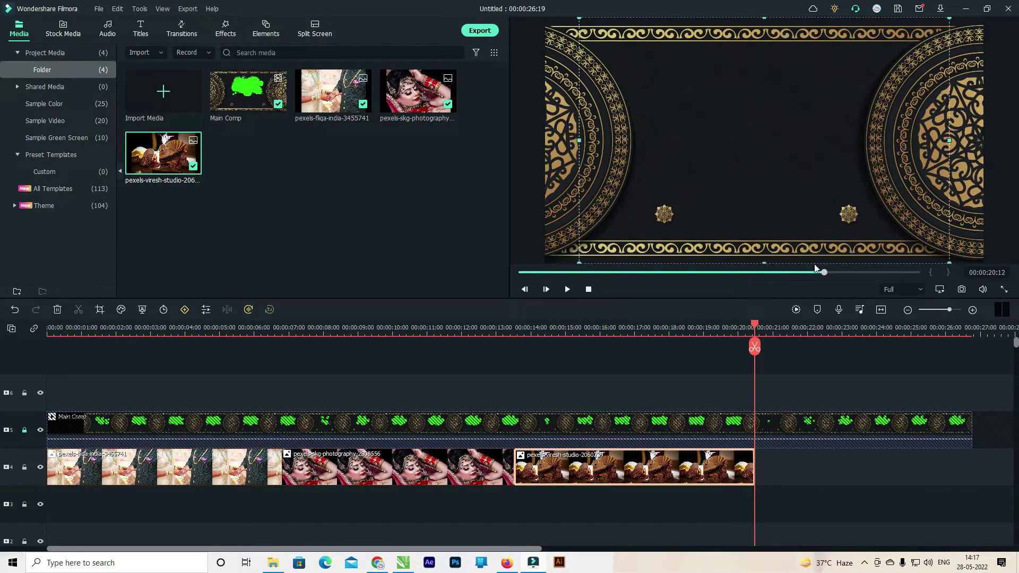
Step: Shrink the turban photo and shift it right and down into the ink-splash area
double_click(594, 467)
left_click_drag(525, 332, 632, 330)
left_click(852, 138)
left_click_drag(950, 262, 833, 189)
left_click_drag(784, 148, 834, 156)
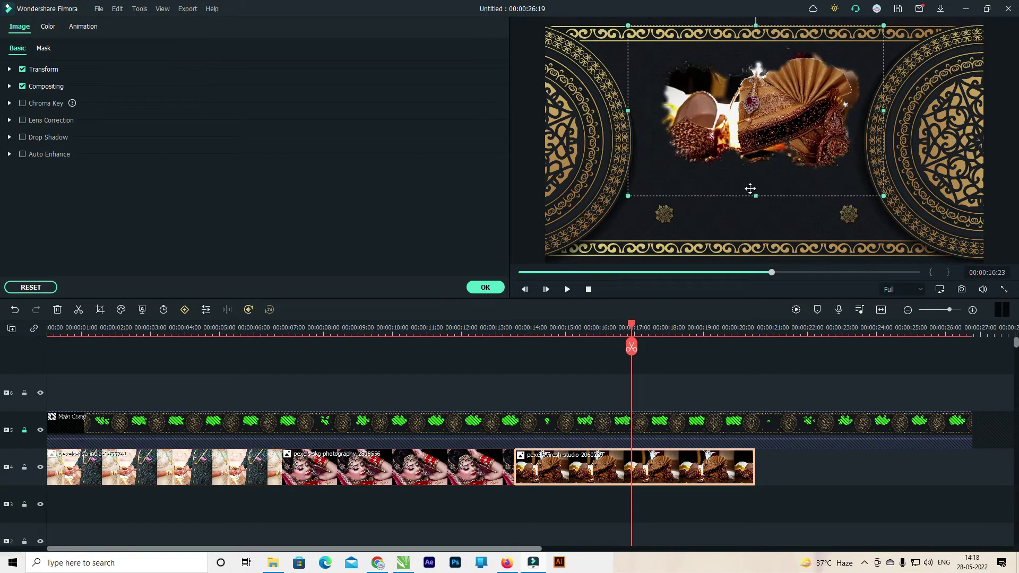
left_click_drag(646, 330, 755, 331)
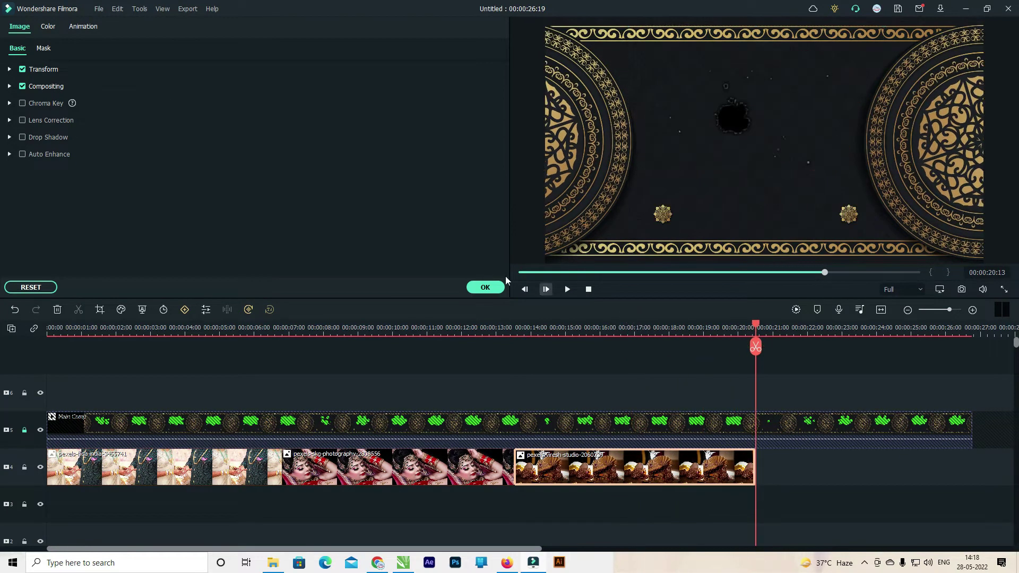
left_click(486, 289)
Step: Import images (10) and place it on track 4 after the turban clip
double_click(358, 226)
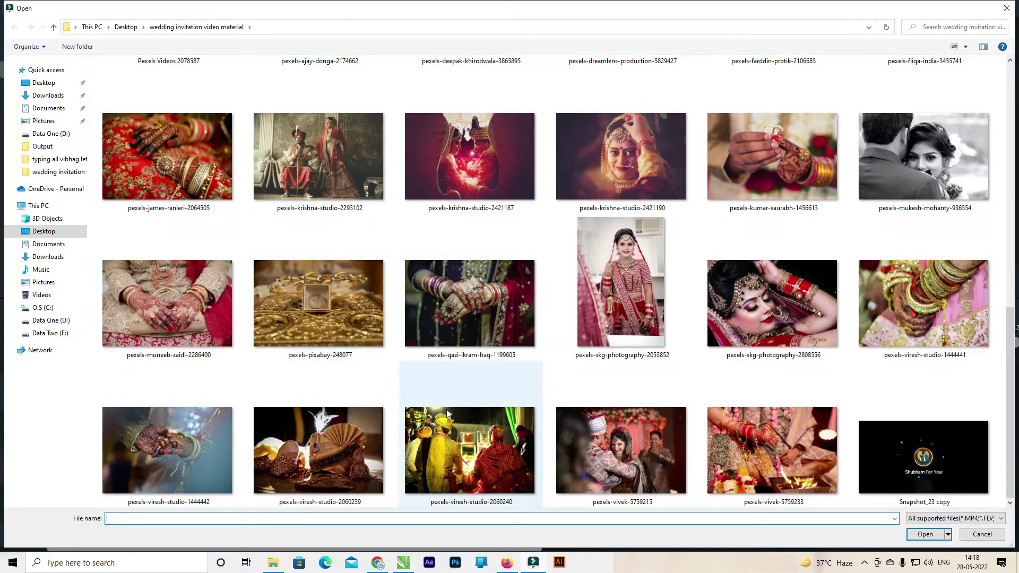
scroll(431, 414, "up", 4)
scroll(431, 410, "up", 4)
left_click(627, 423)
double_click(627, 422)
left_click_drag(277, 169, 767, 479)
Step: Stretch images (10) to the 26-second end of the frame clip and play from the start
left_click_drag(756, 325, 970, 361)
left_click(920, 455)
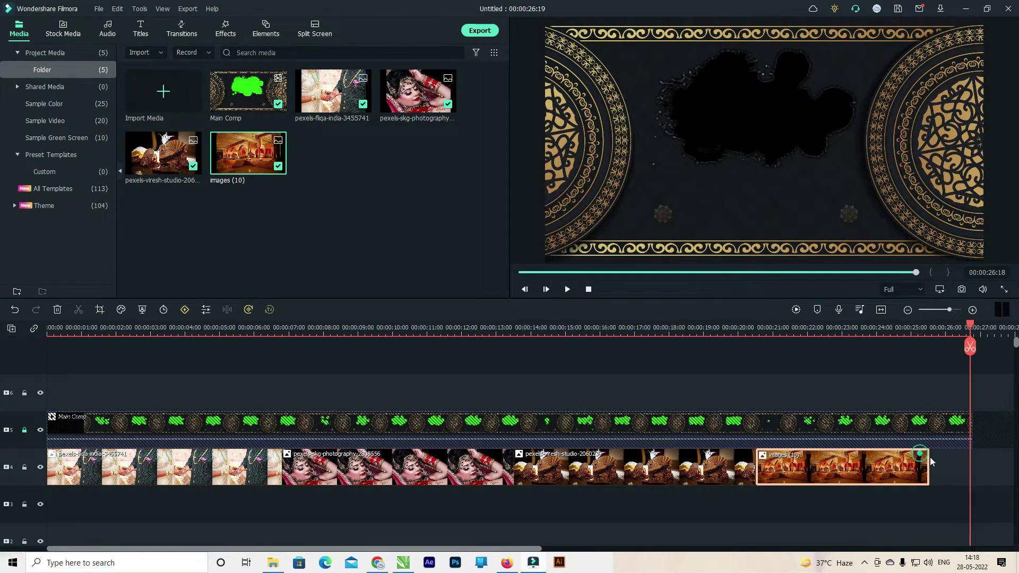
left_click_drag(931, 457, 954, 424)
left_click(961, 328)
left_click_drag(961, 329, 1, 421)
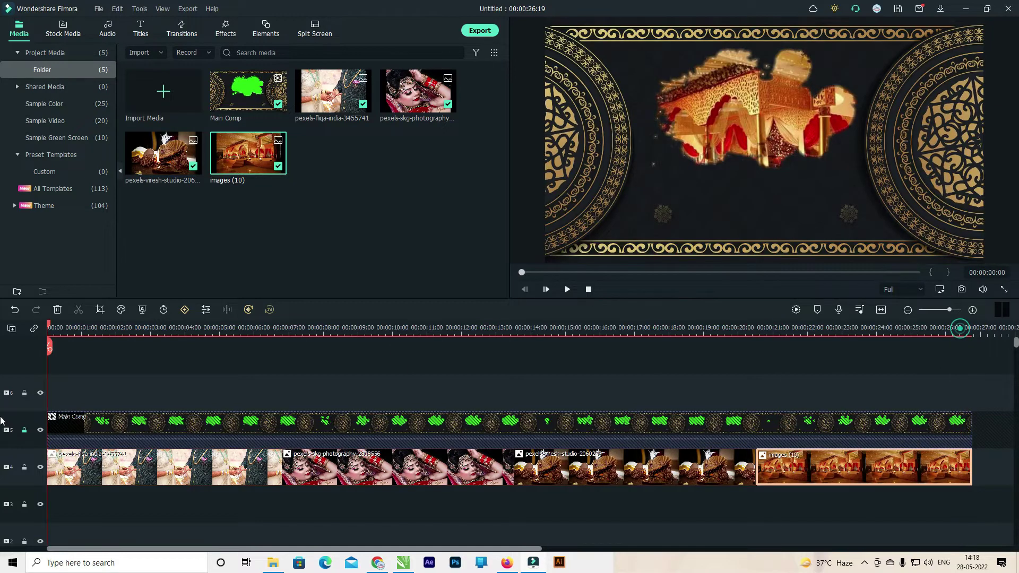
key("space")
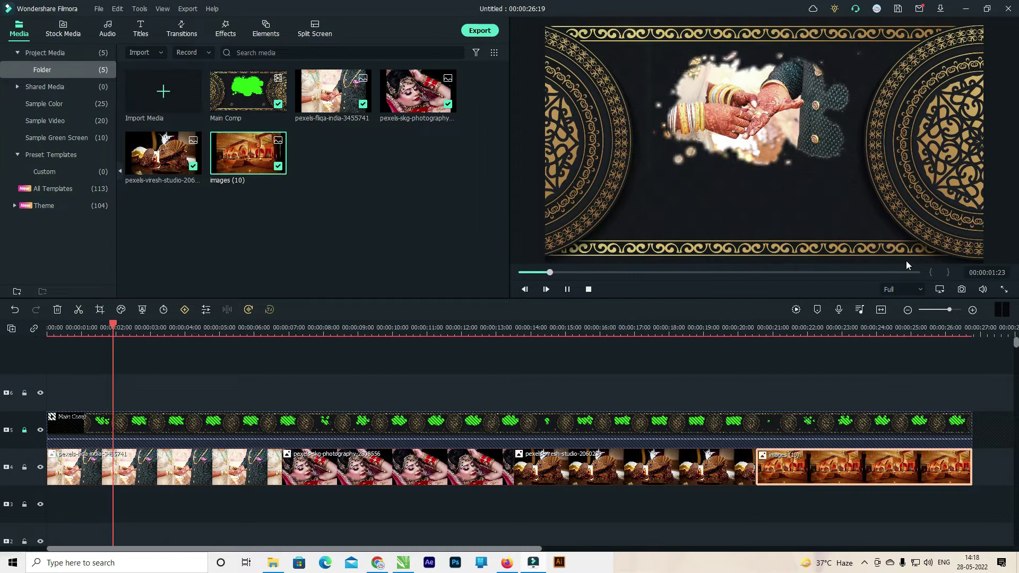
Step: Apply the Mild effect to the photo clips on track 4 and play back the result
key("space")
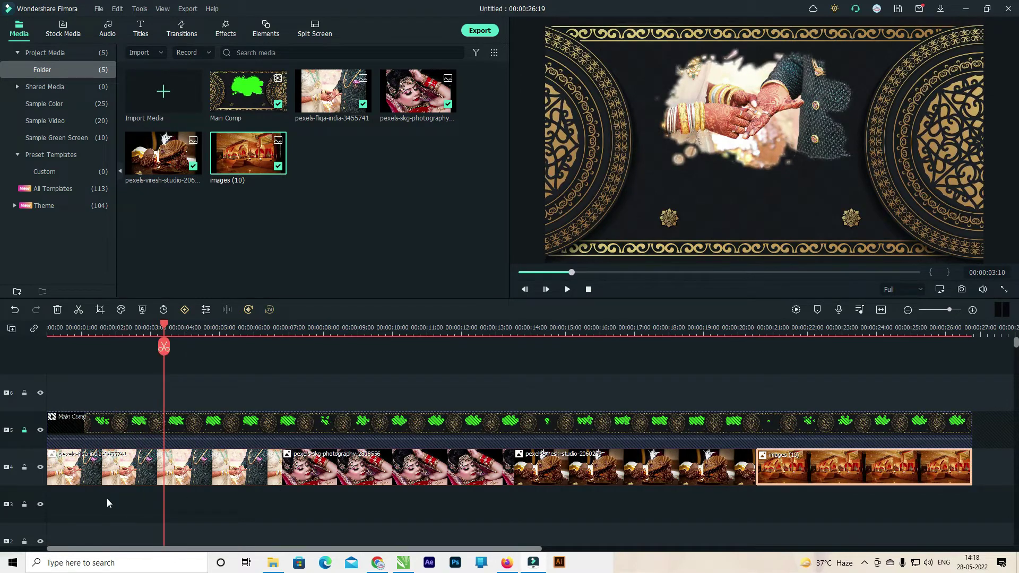
left_click_drag(107, 498, 541, 467)
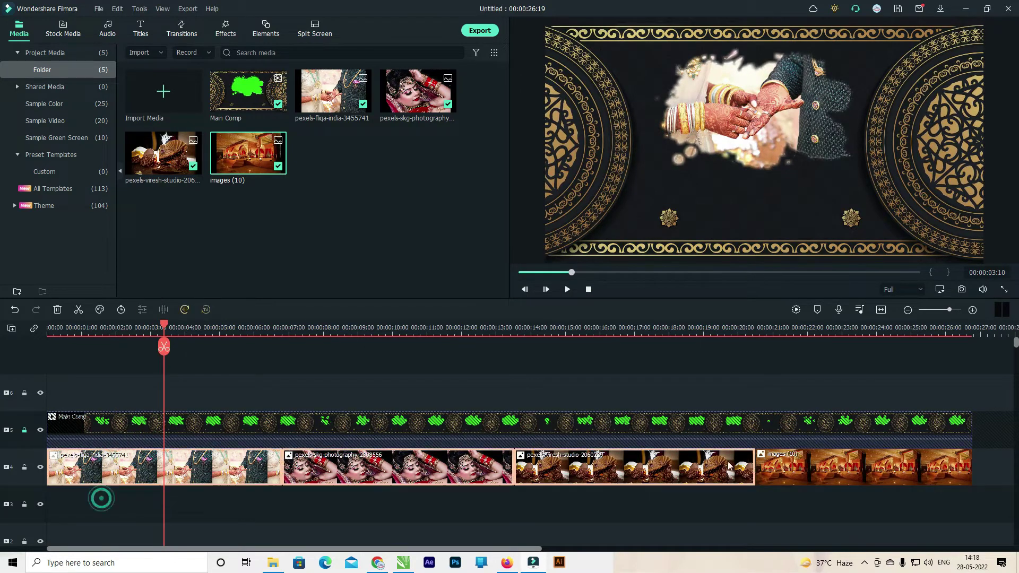
left_click(230, 51)
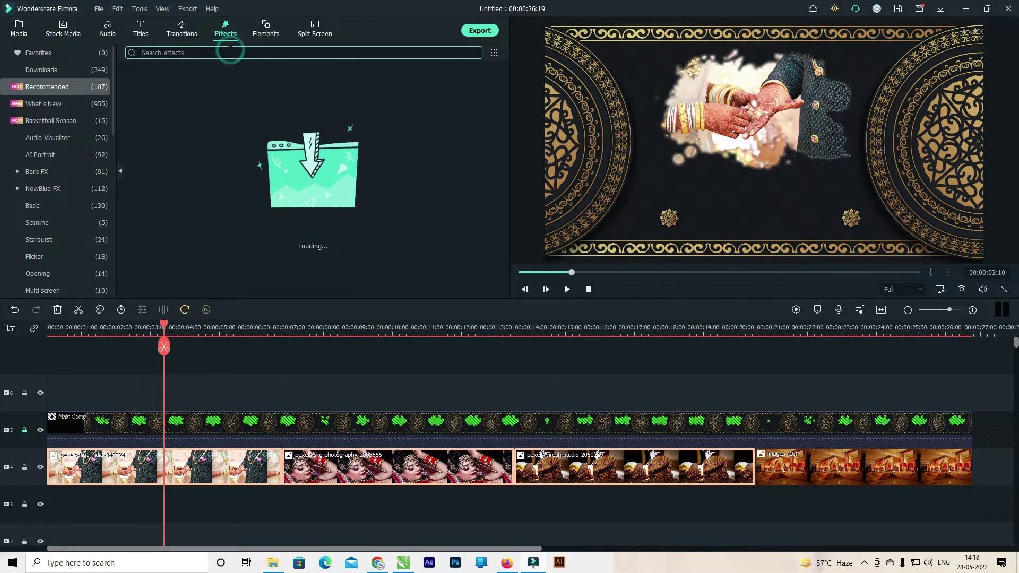
type("mild")
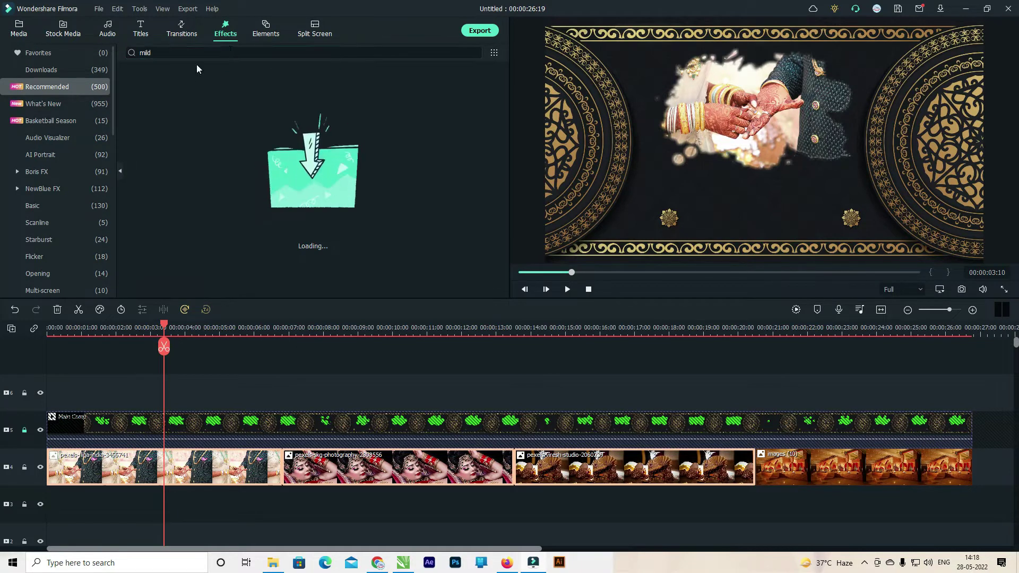
left_click_drag(164, 95, 583, 460)
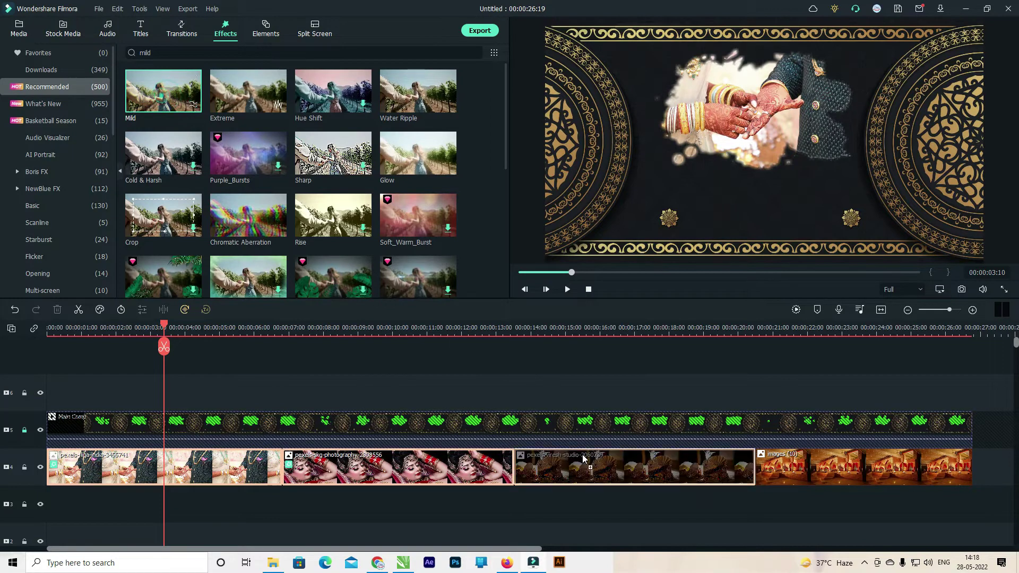
left_click_drag(168, 80, 783, 470)
key("space")
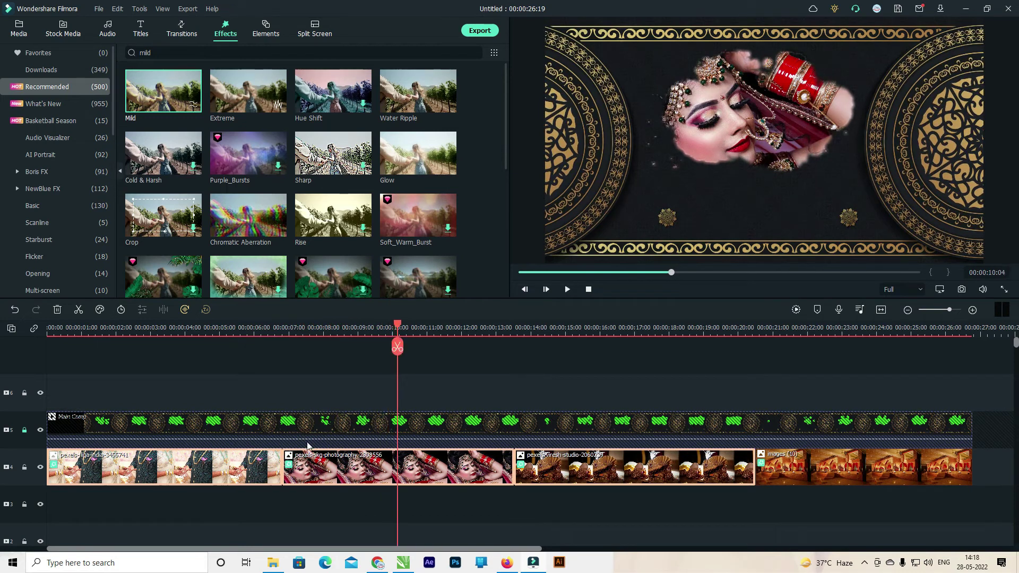
Step: Raise the bride clip's Mild frequency to 1.66 and replay to check it
double_click(308, 467)
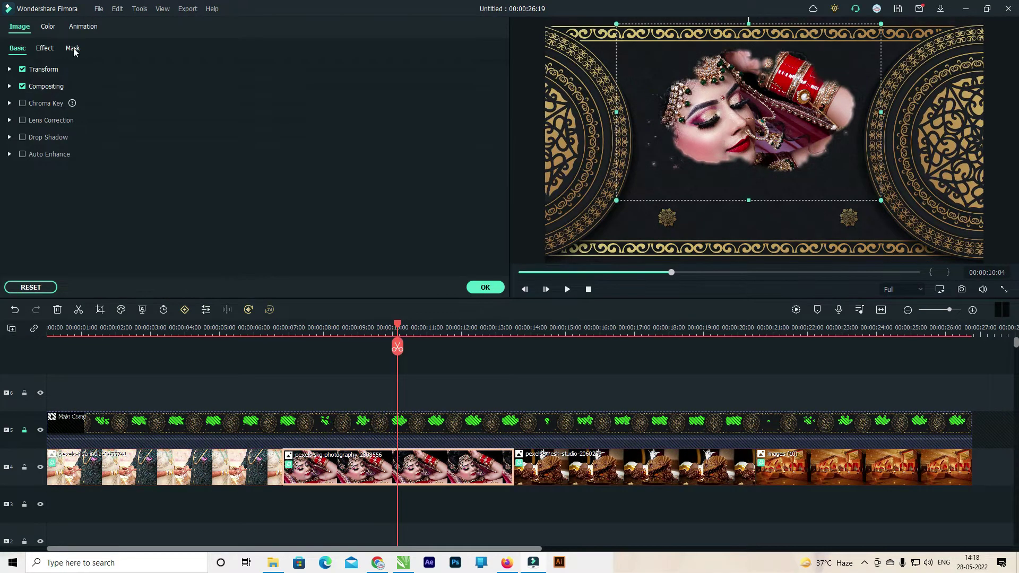
left_click(51, 48)
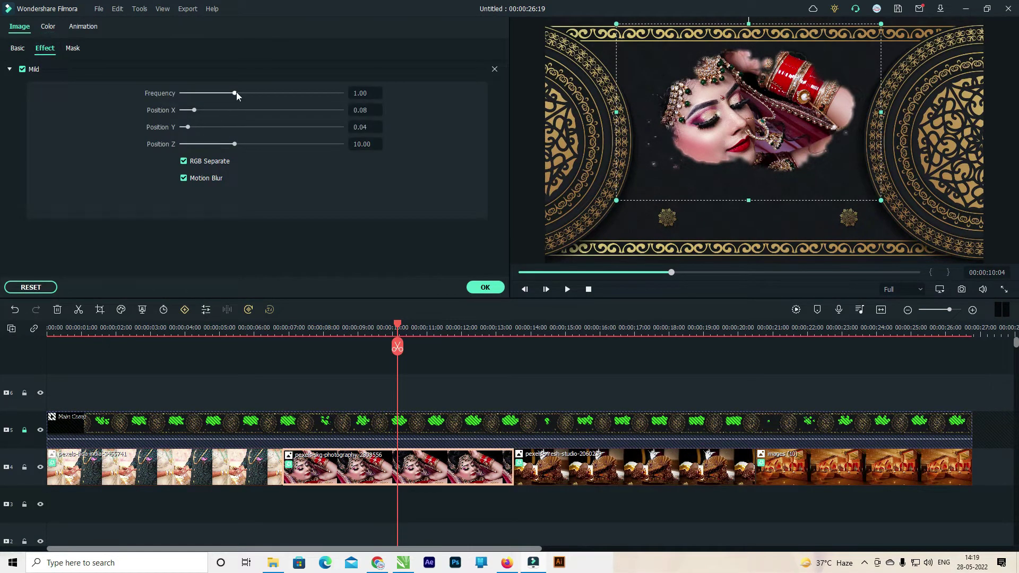
left_click_drag(255, 93, 270, 94)
left_click_drag(398, 325, 2, 361)
left_click(486, 288)
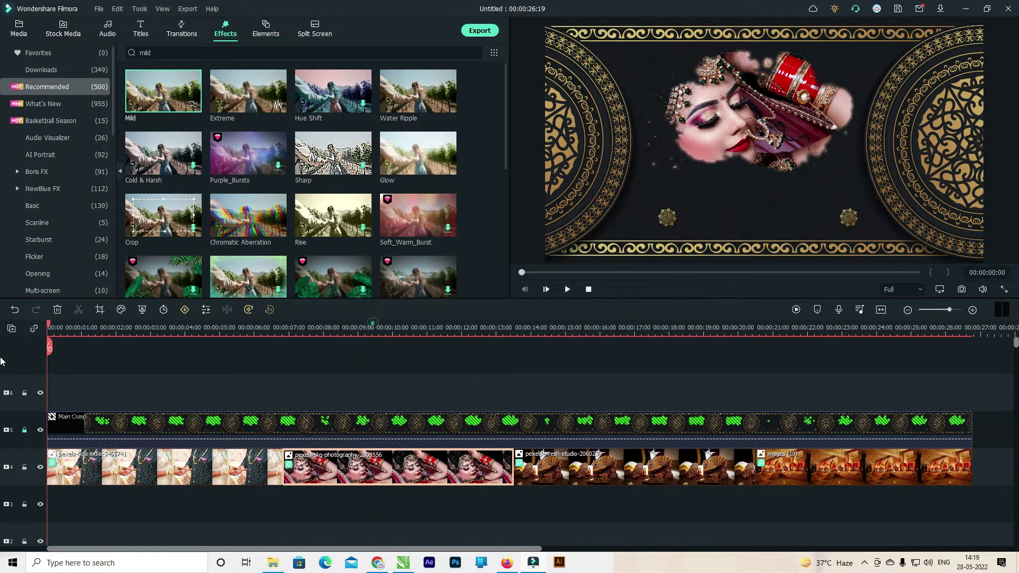
key("space")
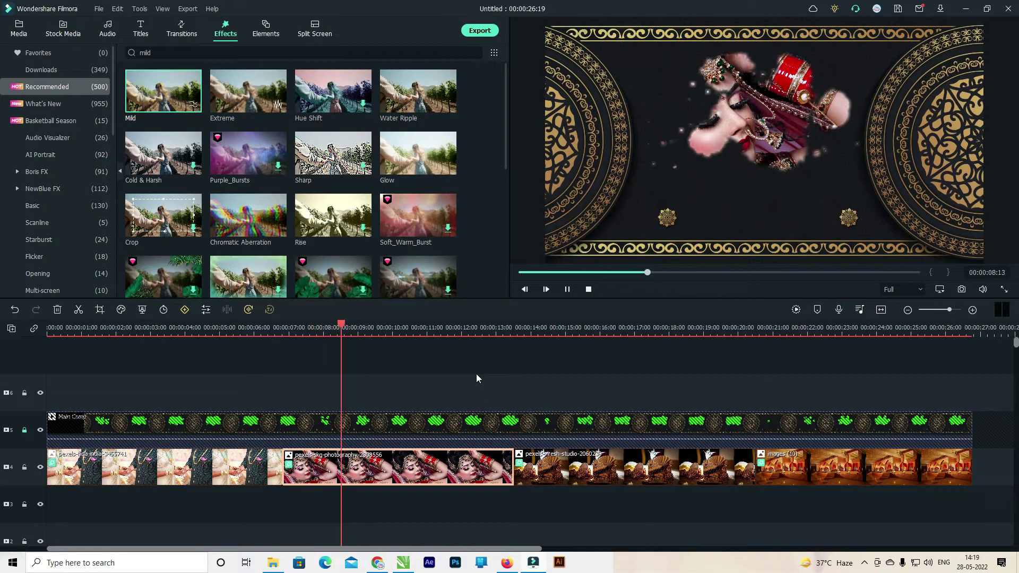
key("space")
Step: Raise the bride clip's Mild Position Y and replay the video from the start
double_click(338, 457)
left_click(46, 49)
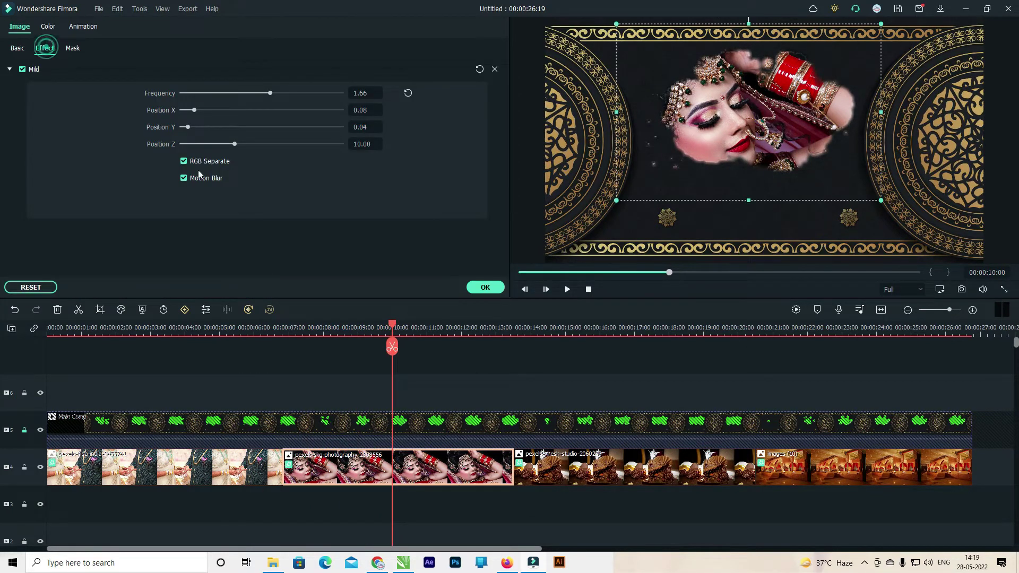
left_click_drag(208, 127, 243, 129)
left_click(483, 288)
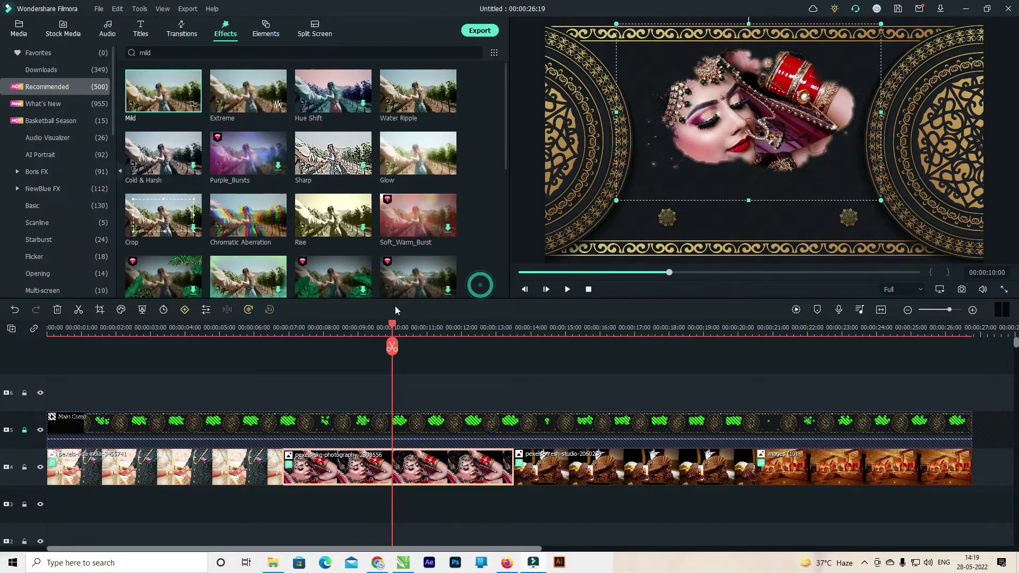
left_click_drag(392, 323, 48, 340)
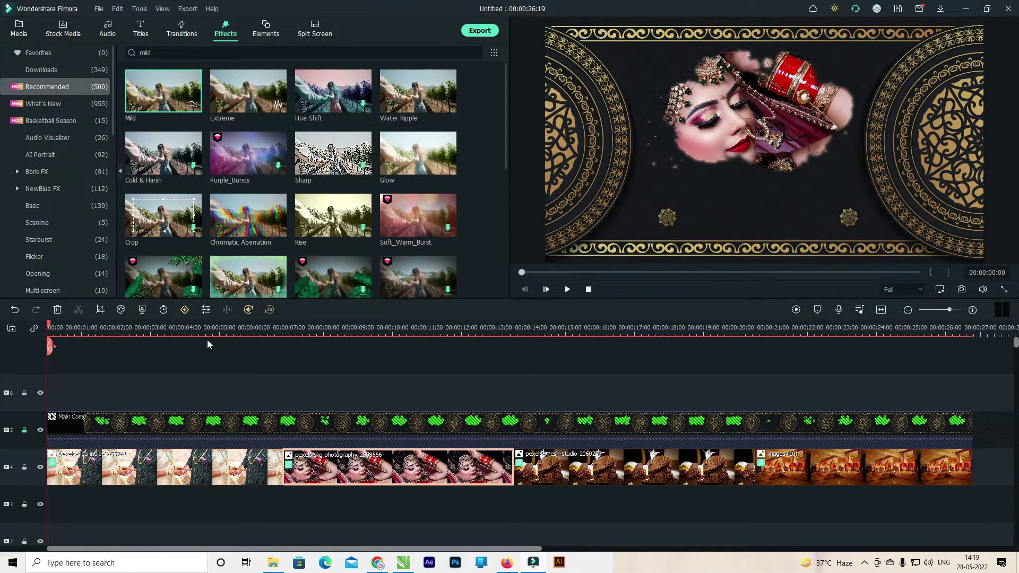
key("space")
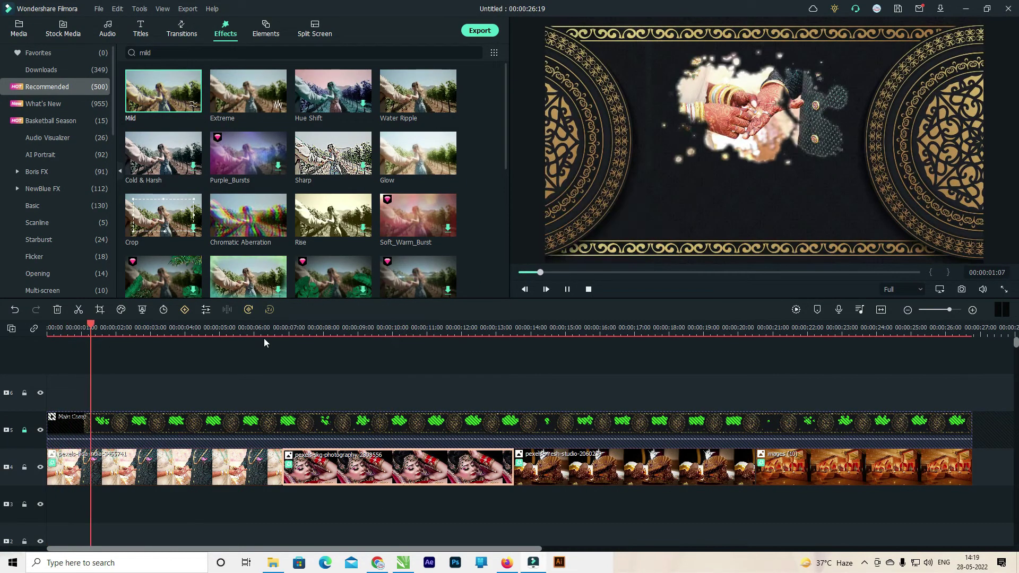
key("space")
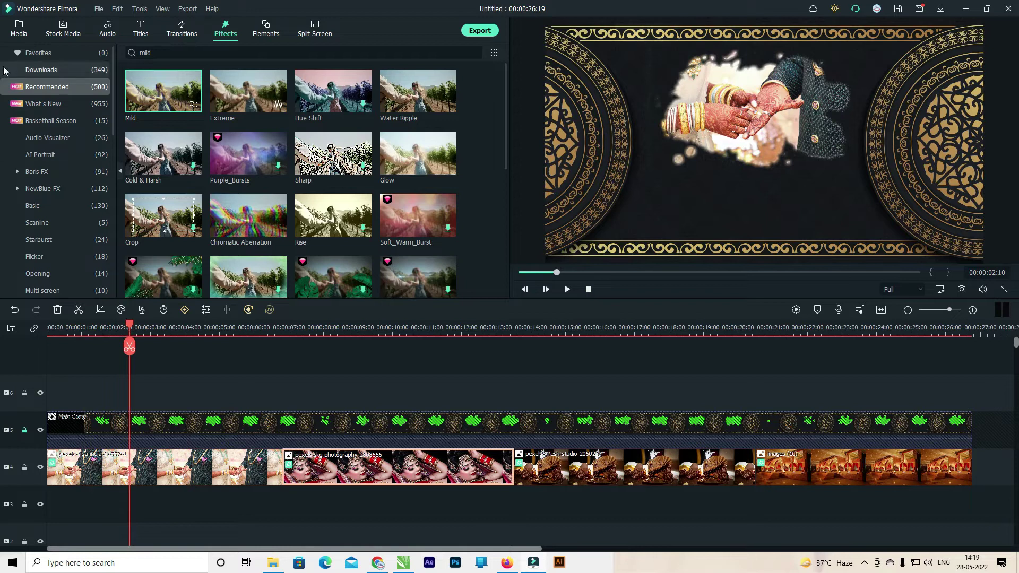
Step: Add a Default Title on track 6 over the opening scene
left_click(28, 30)
left_click(140, 29)
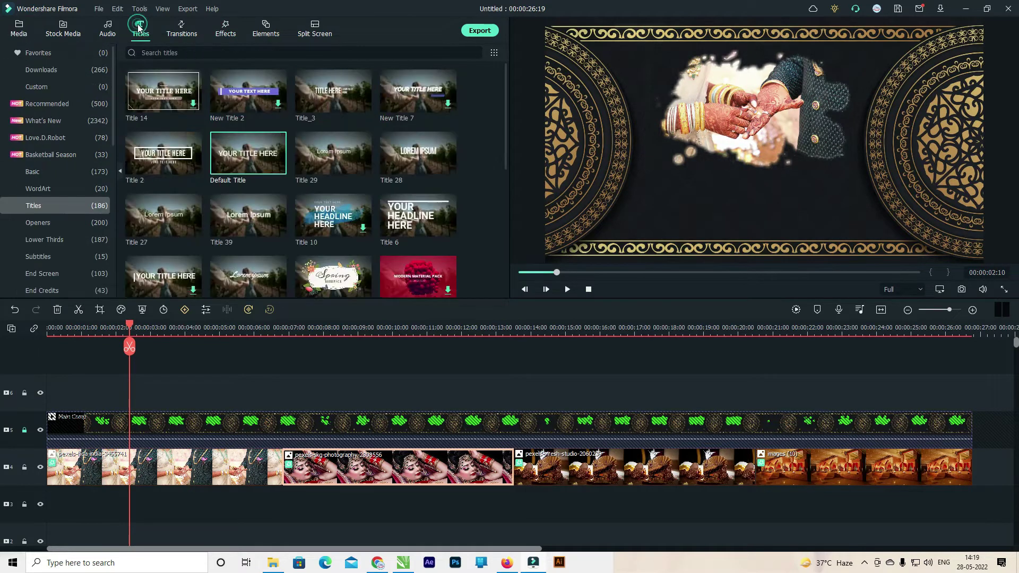
left_click_drag(225, 216, 109, 394)
left_click_drag(100, 331, 126, 347)
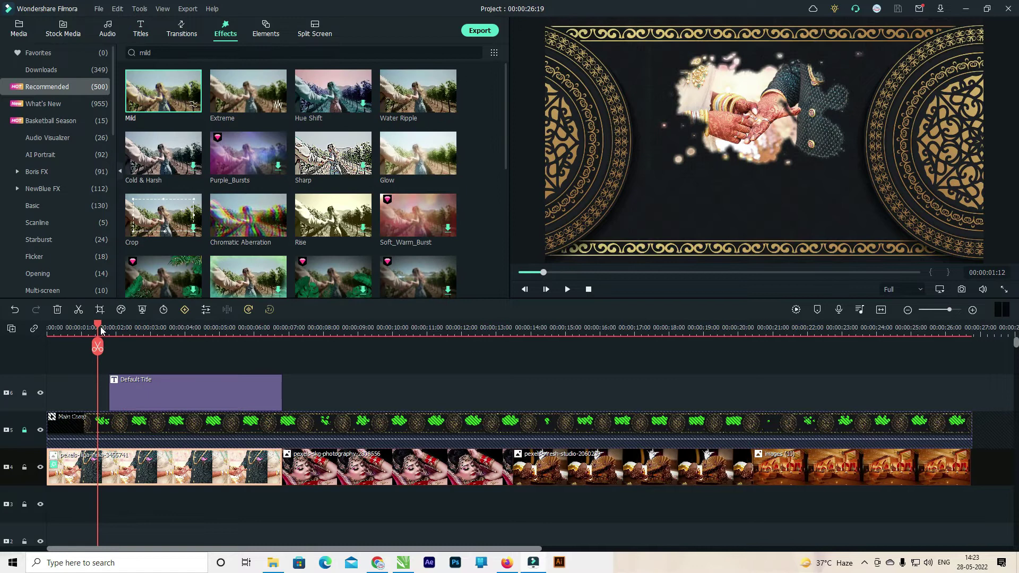
mouse_move(102, 330)
left_mouse_down()
mouse_move(121, 336)
mouse_move(113, 338)
left_mouse_up()
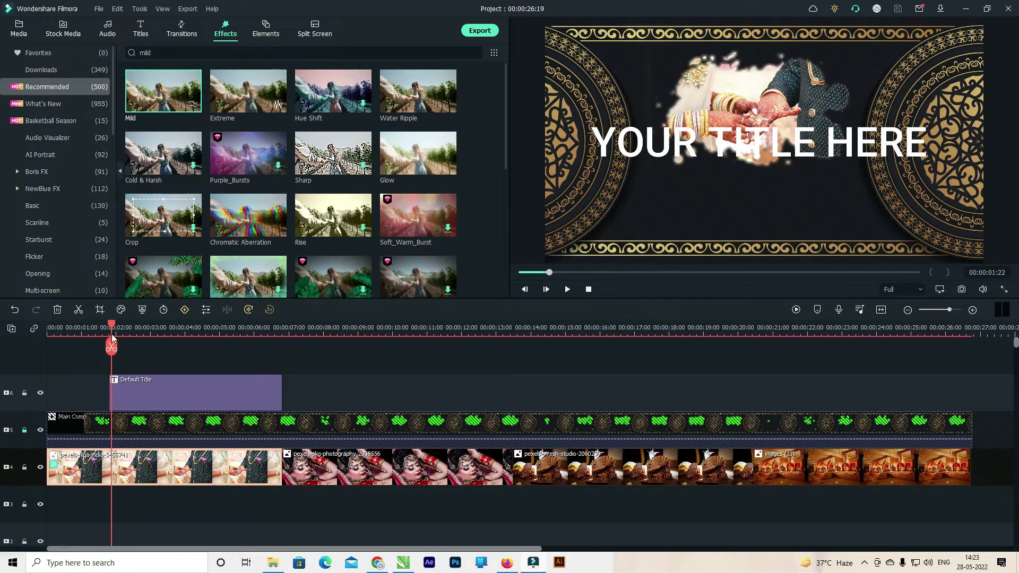
Step: Move the title down and shrink it to sit centred beneath the photo splash
left_click(859, 144)
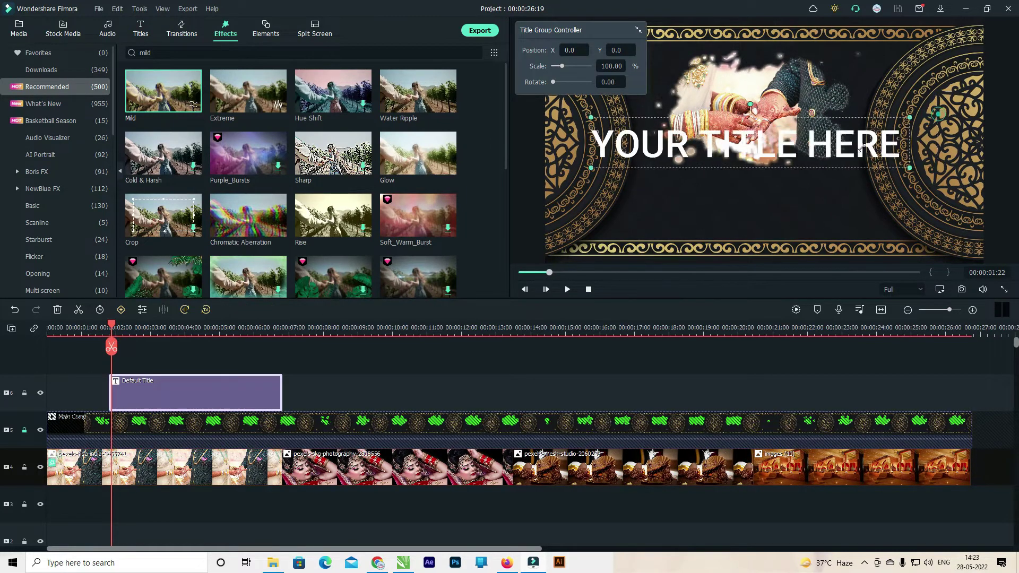
left_click_drag(780, 203, 812, 214)
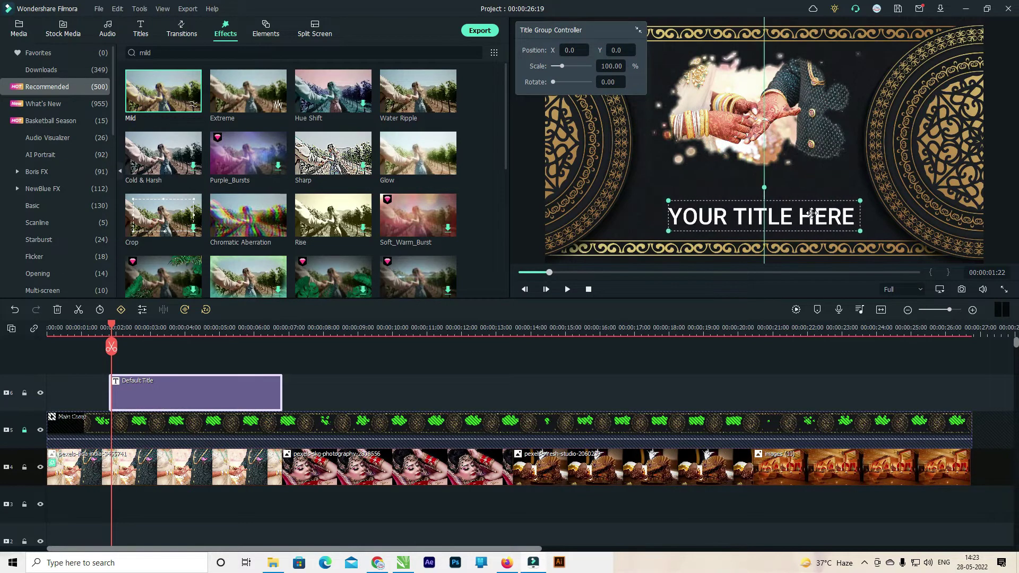
left_click_drag(113, 331, 180, 330)
left_click(766, 218)
left_click_drag(860, 231, 795, 217)
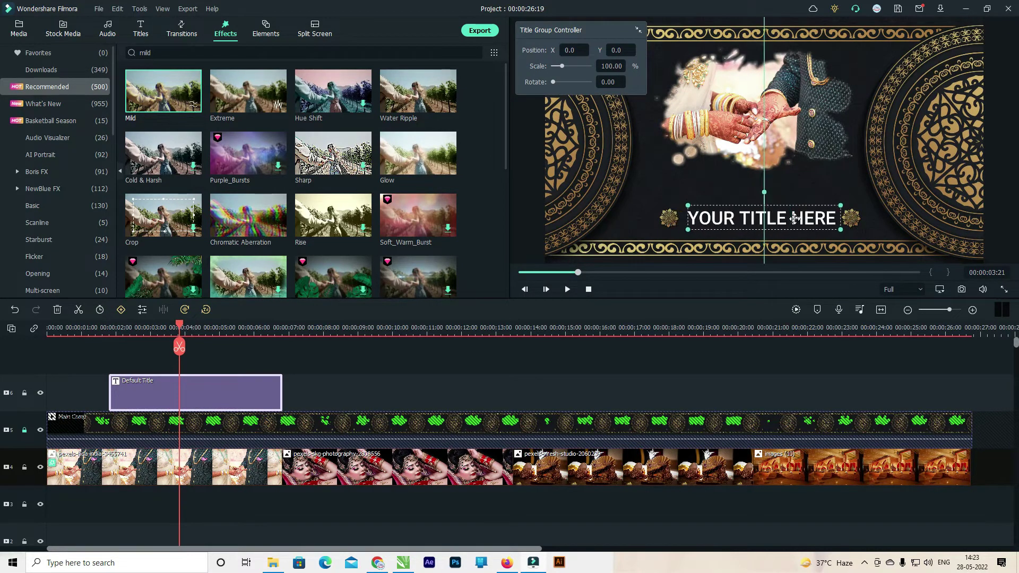
Step: Give the opening title the Erase animation
double_click(196, 384)
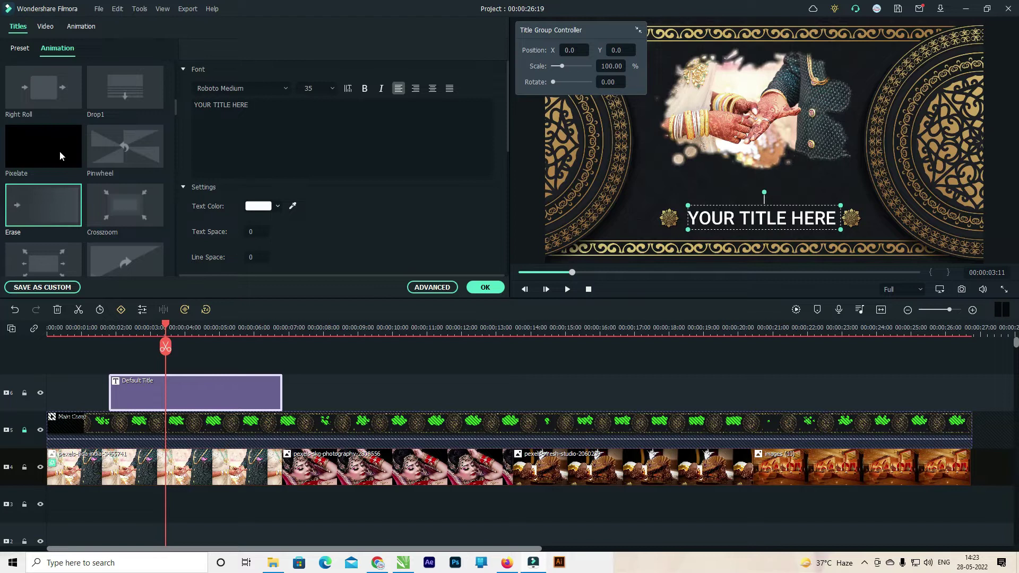
scroll(59, 151, "up", 3)
scroll(50, 210, "down", 3)
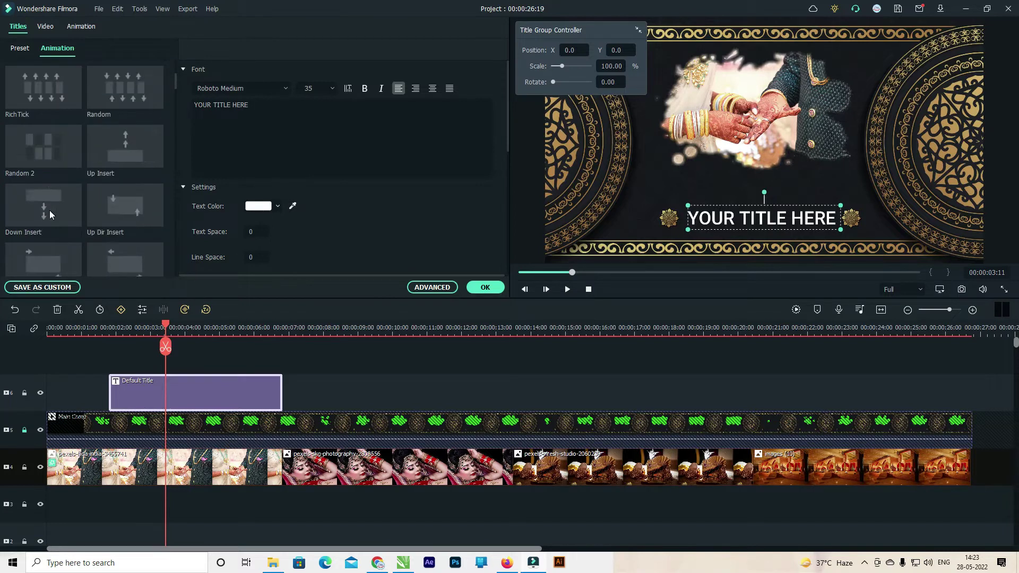
left_click(56, 211)
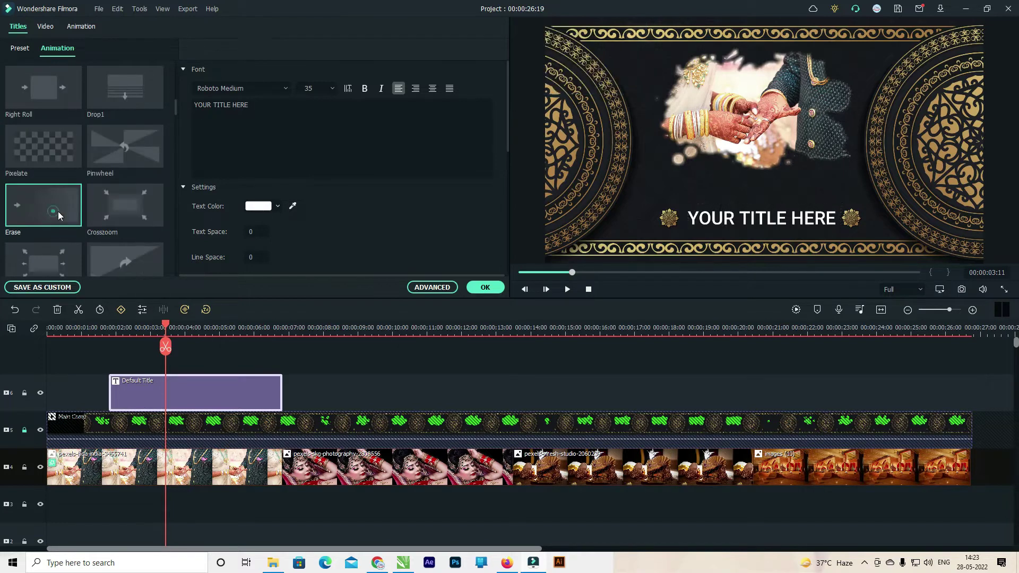
Step: Review the Erase animation in the full-screen Advanced text editor, then confirm the title settings
left_click(432, 289)
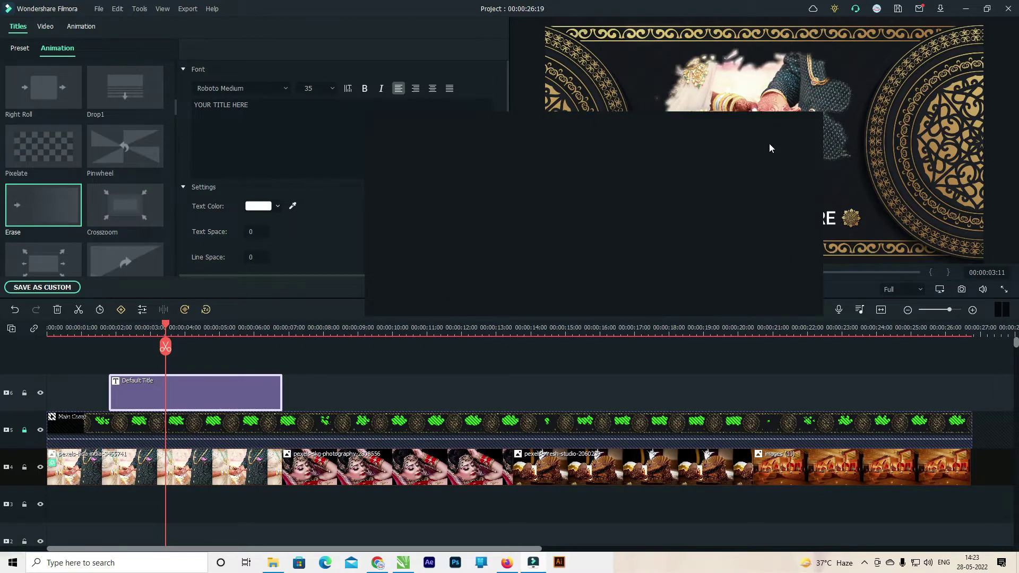
left_click(792, 78)
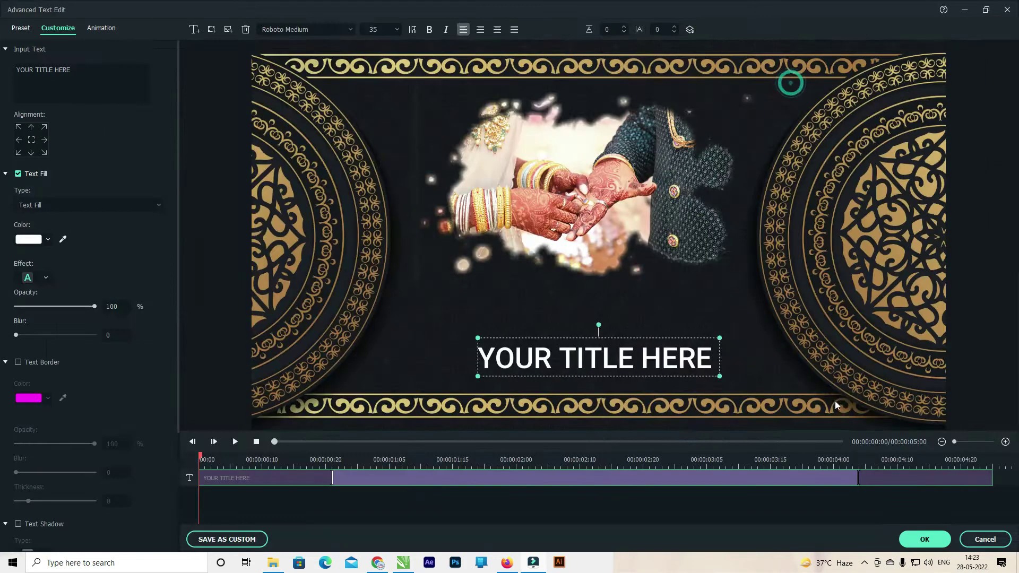
left_click(858, 472)
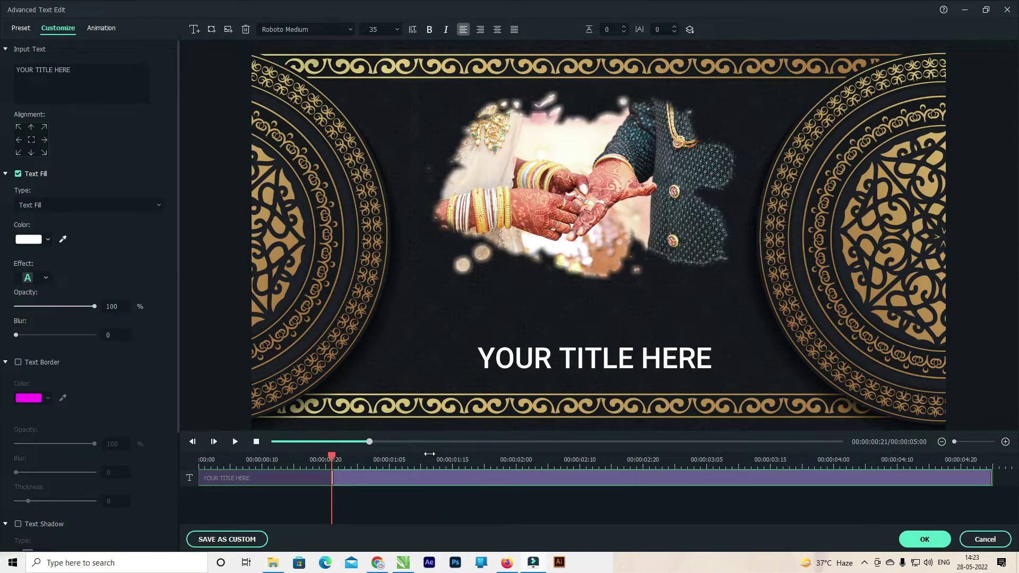
left_click(332, 473)
left_click(353, 460)
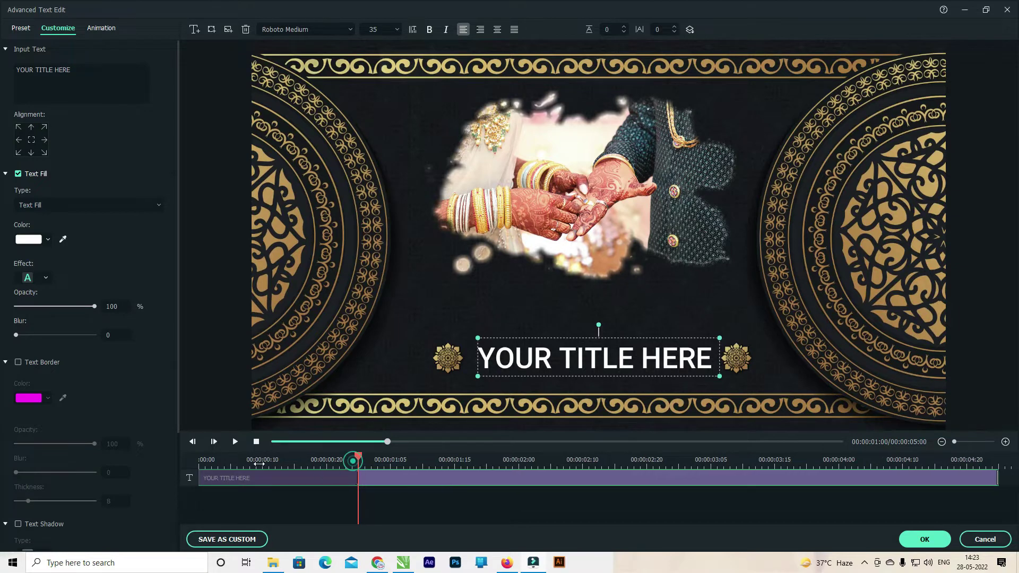
left_click(929, 541)
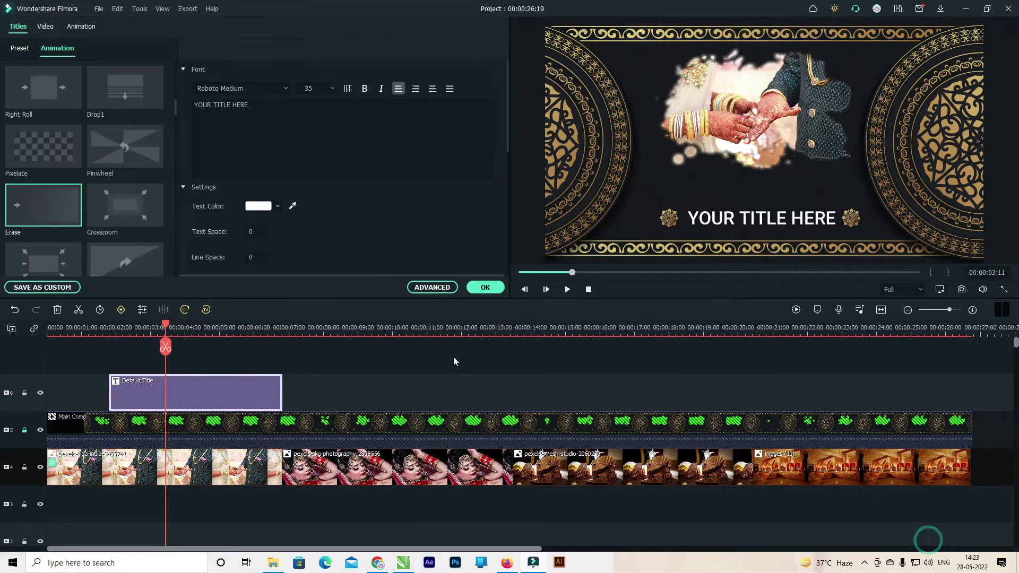
left_click(486, 288)
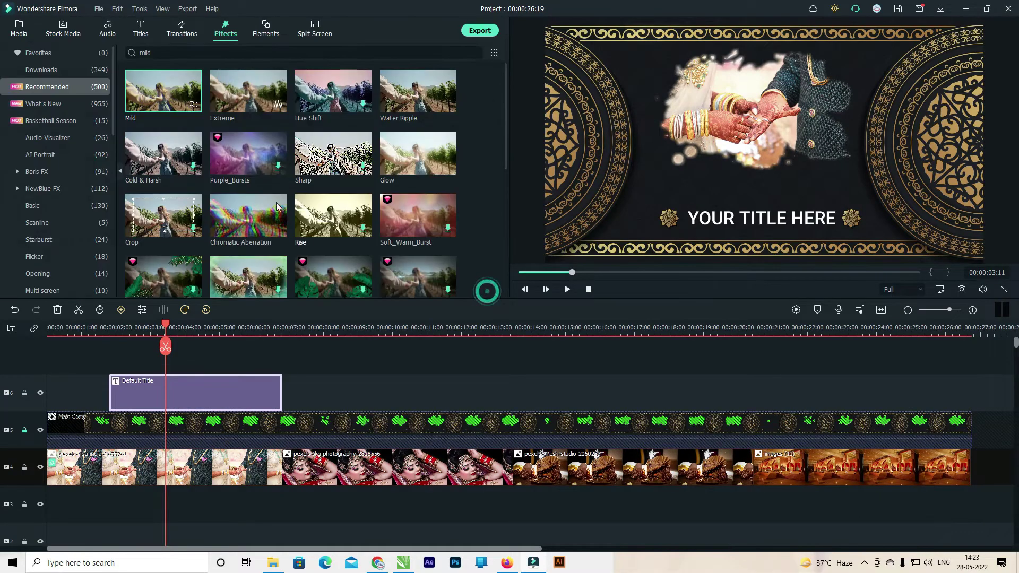
Step: Import Sparkerl Golde from the Downloads wedding project subfolder and place it on new track 7
left_click(18, 29)
double_click(256, 216)
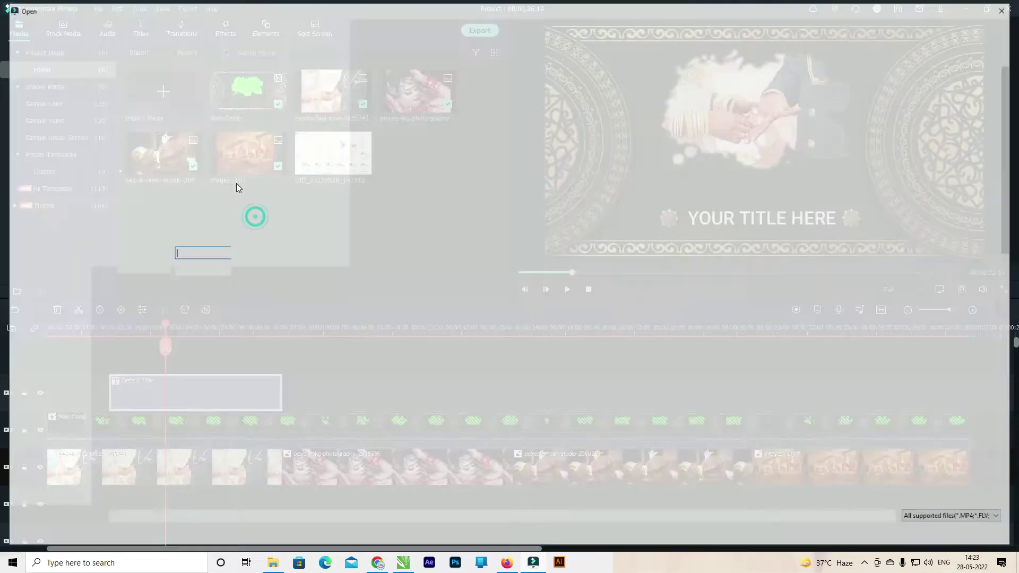
left_click(48, 95)
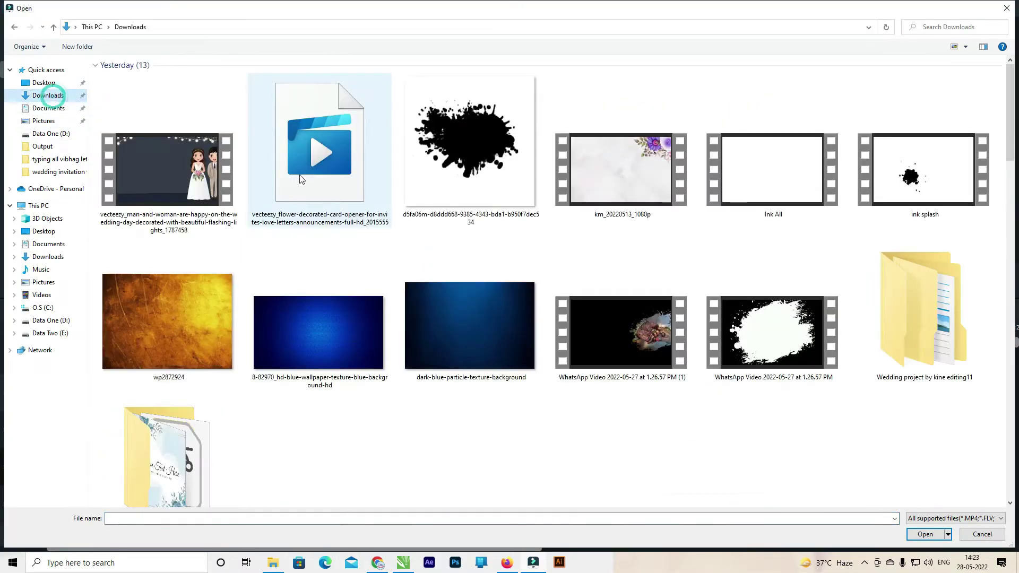
double_click(897, 316)
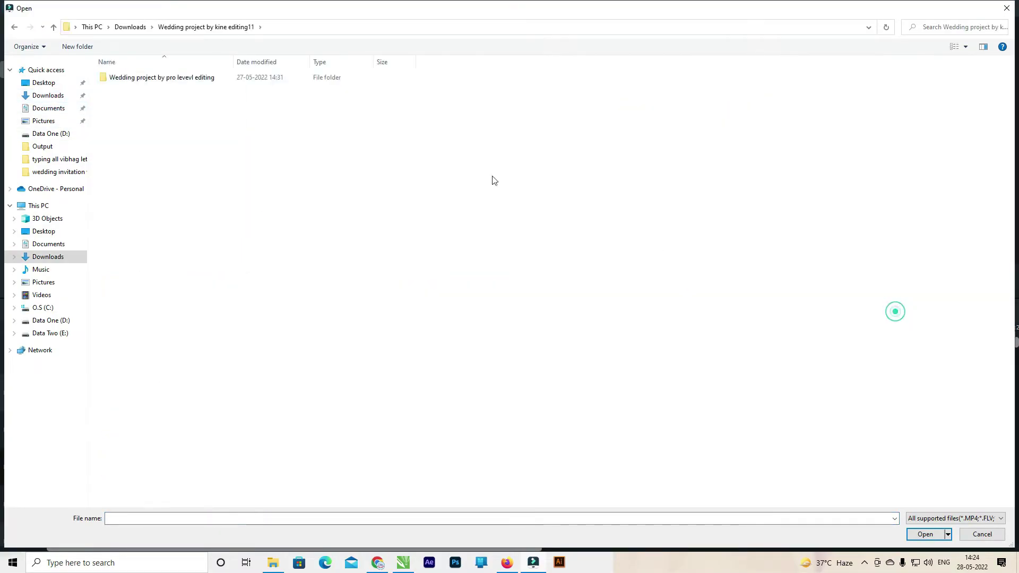
double_click(211, 80)
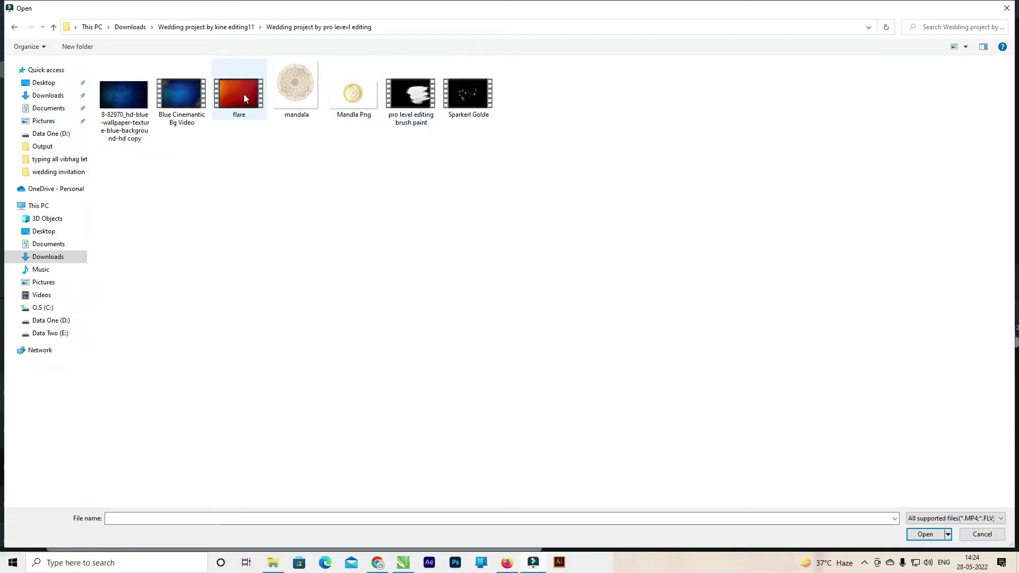
double_click(468, 94)
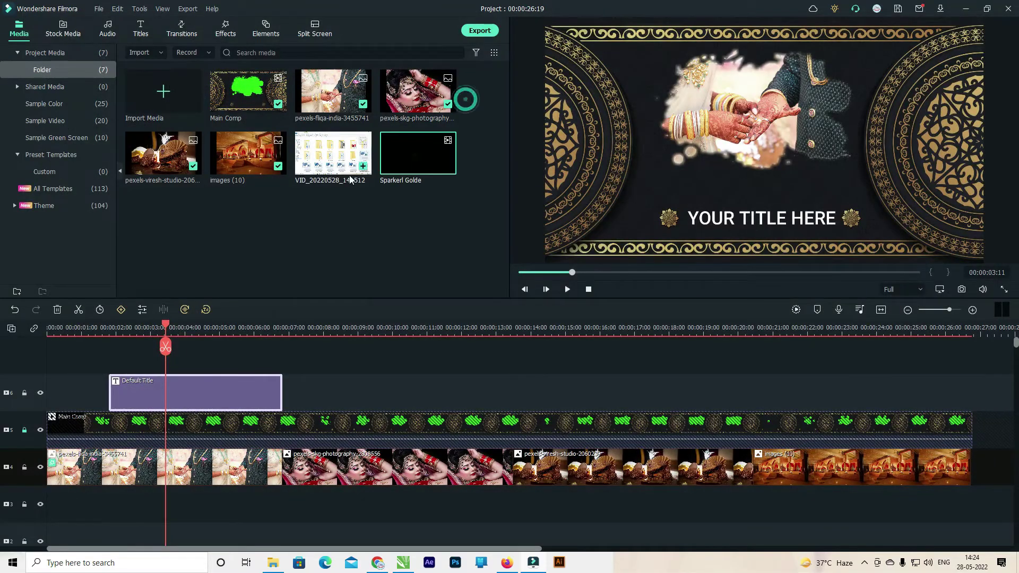
left_click_drag(404, 159, 117, 351)
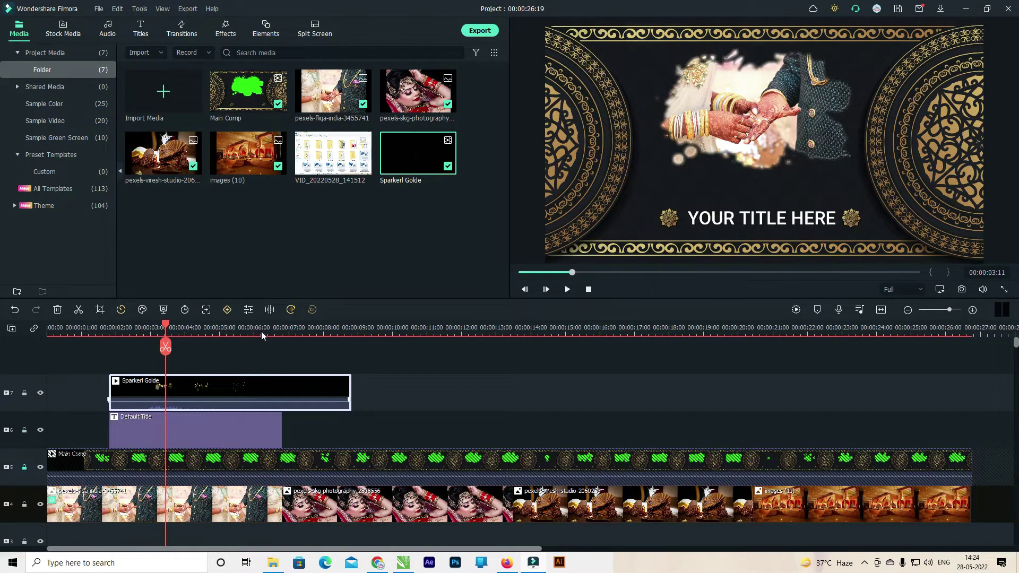
double_click(193, 383)
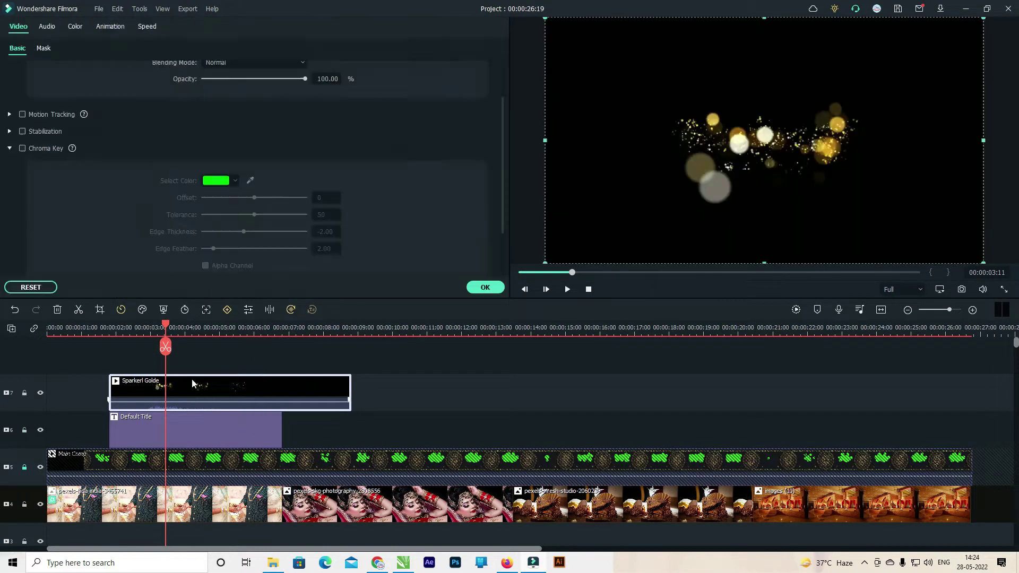
Step: Blend the sparkle overlay with Lighten mode after briefly trying Screen
left_click(231, 64)
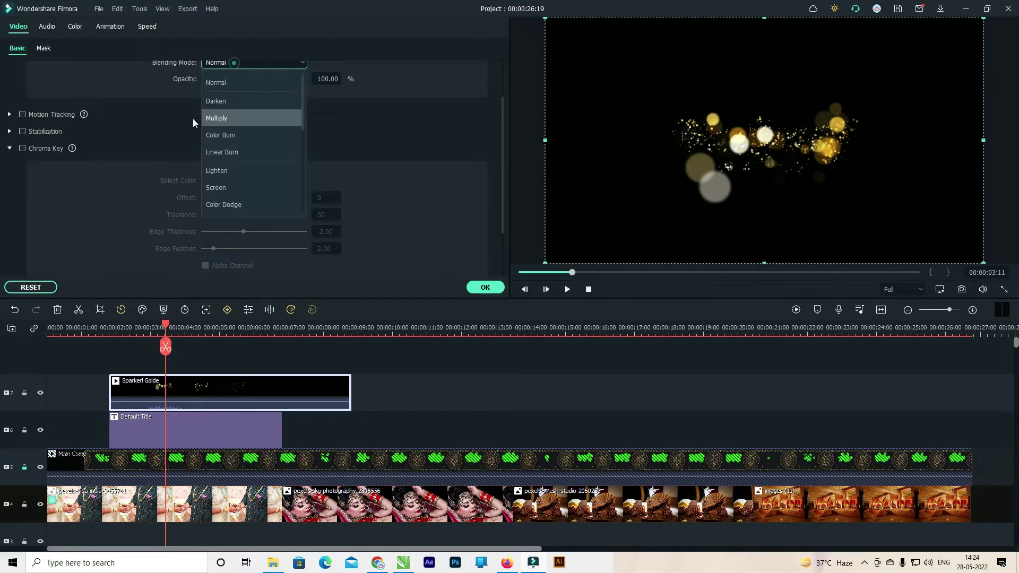
left_click(226, 170)
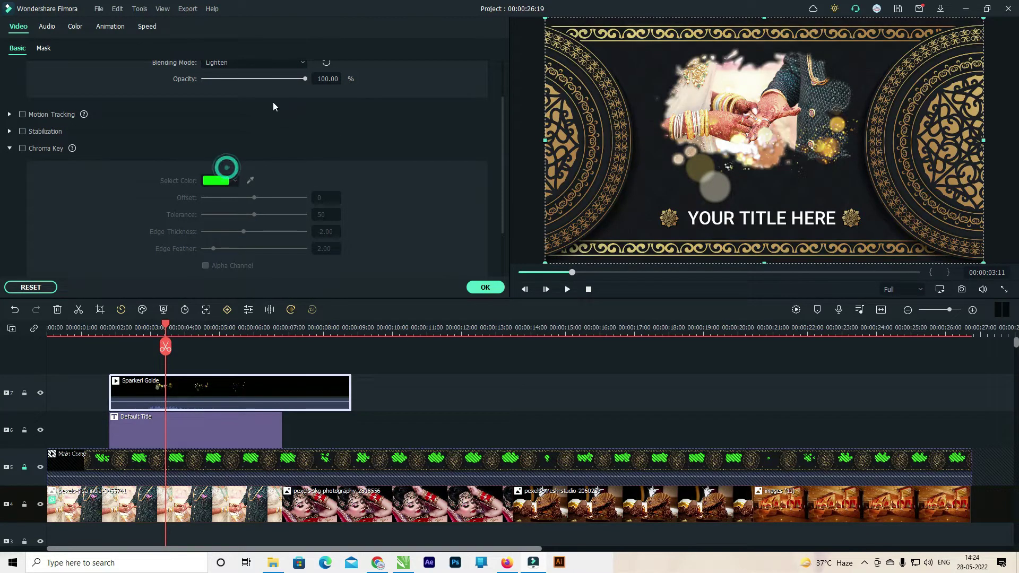
left_click(255, 63)
left_click(240, 182)
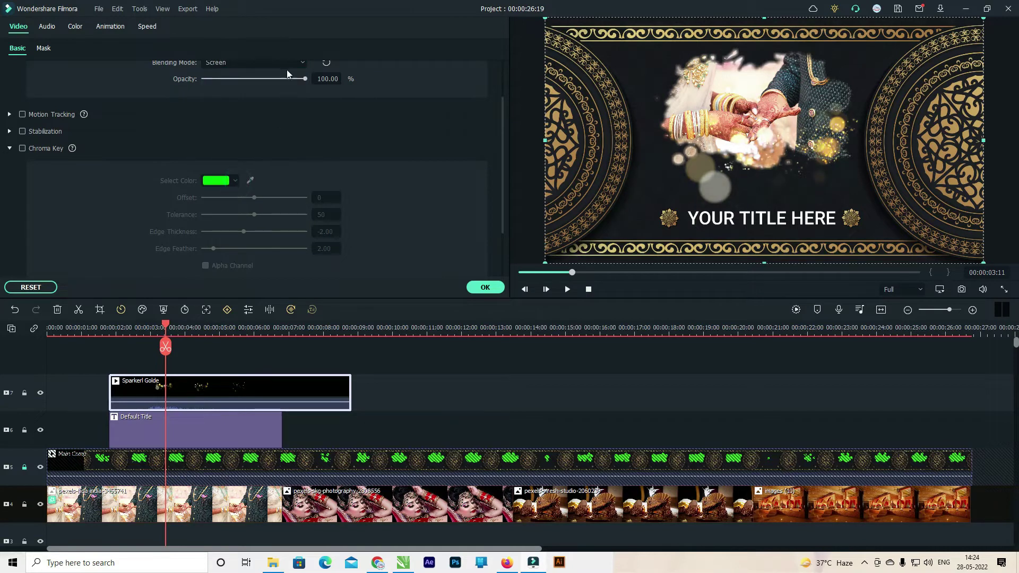
left_click(287, 64)
left_click(249, 171)
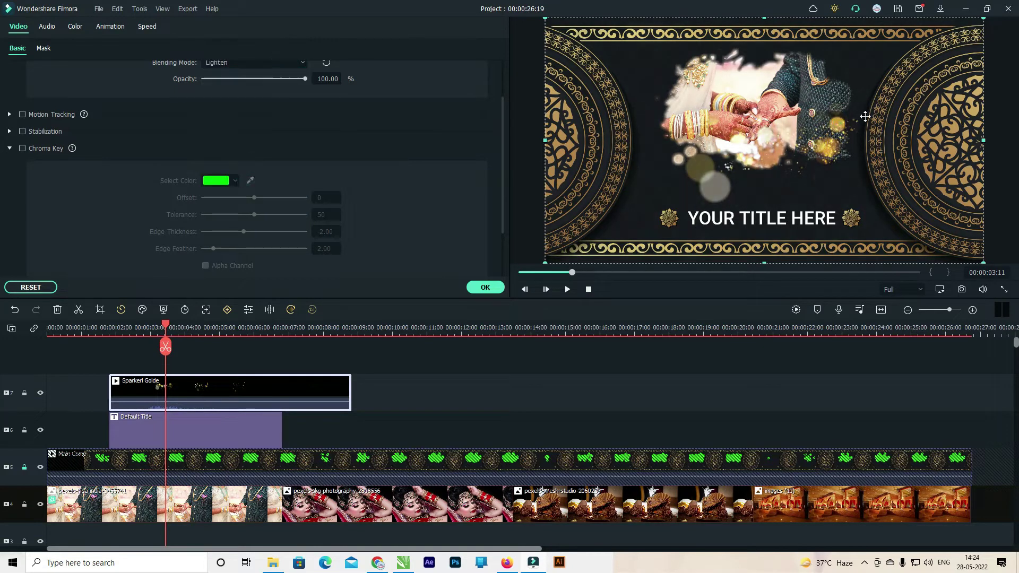
Step: Shrink the sparkle overlay from full frame and centre it around the title
left_click_drag(984, 17, 748, 151)
left_click_drag(698, 200, 799, 199)
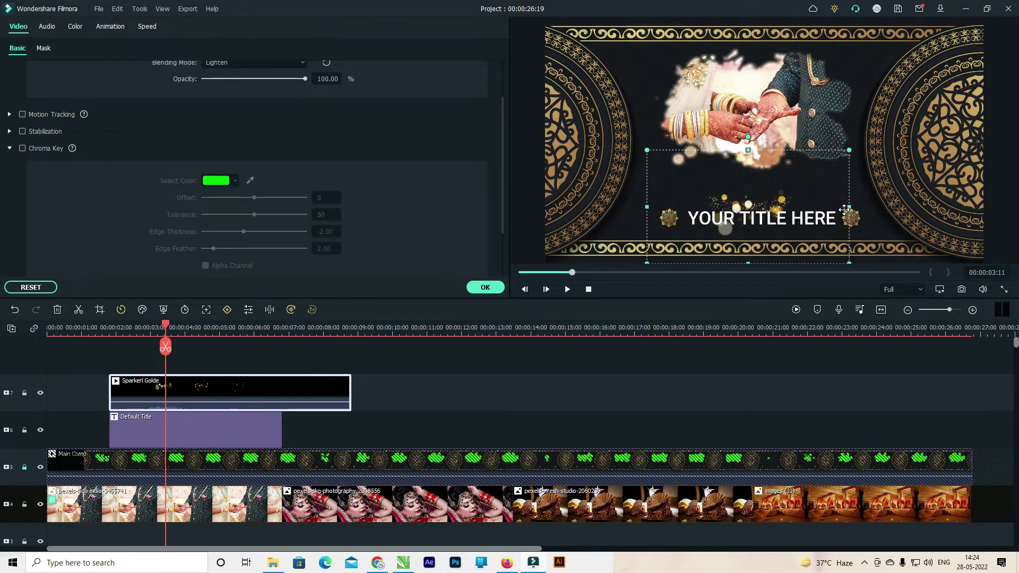
left_click_drag(897, 209, 872, 213)
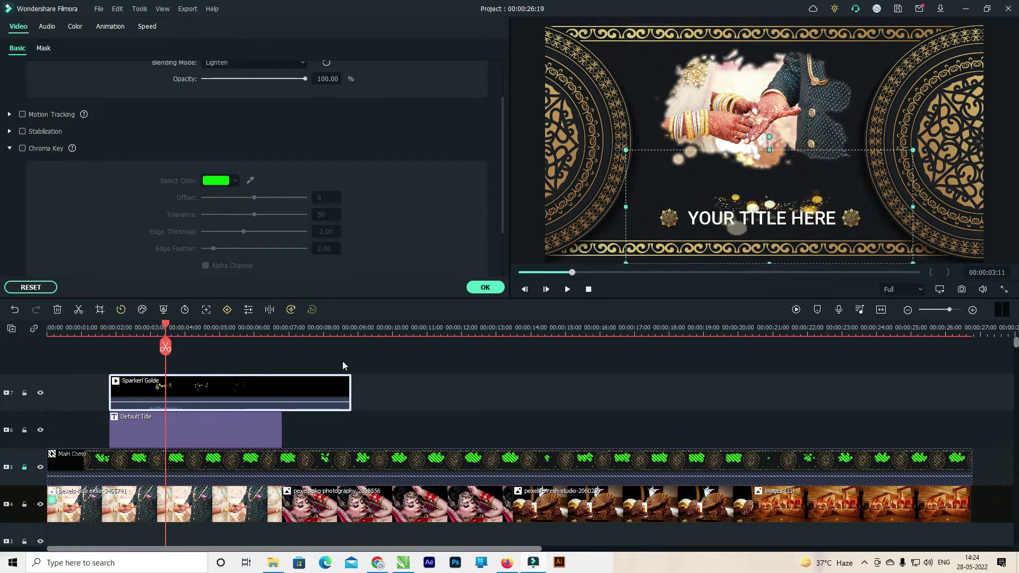
Step: Make the sparkle clip start earlier than the title and preview the opening
left_click(240, 445)
left_click_drag(269, 387, 165, 385)
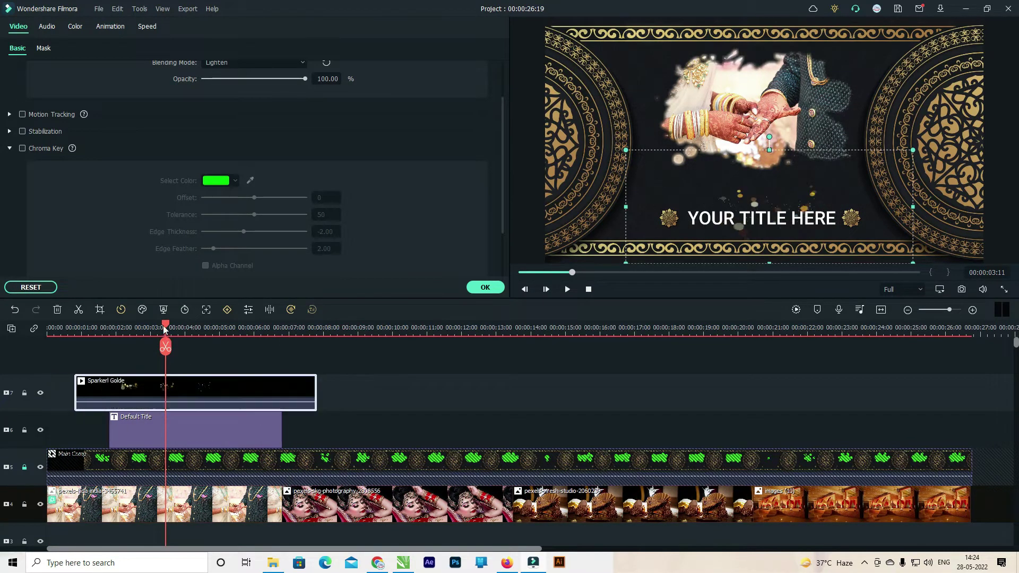
left_click_drag(164, 326, 26, 355)
key("space")
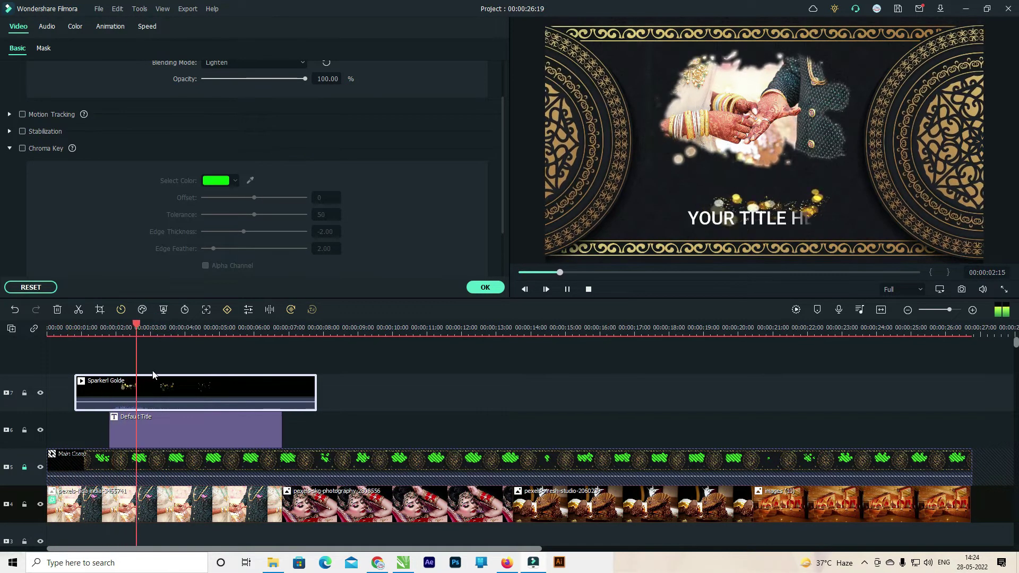
key("space")
key("Right")
key("Right")
key("Right")
key("Right")
key("Right")
key("Right")
key("Right")
key("Right")
key("Right")
key("Right")
key("Right")
key("Right")
key("Right")
key("Right")
key("Right")
key("Right")
key("Right")
key("Right")
key("Right")
key("Right")
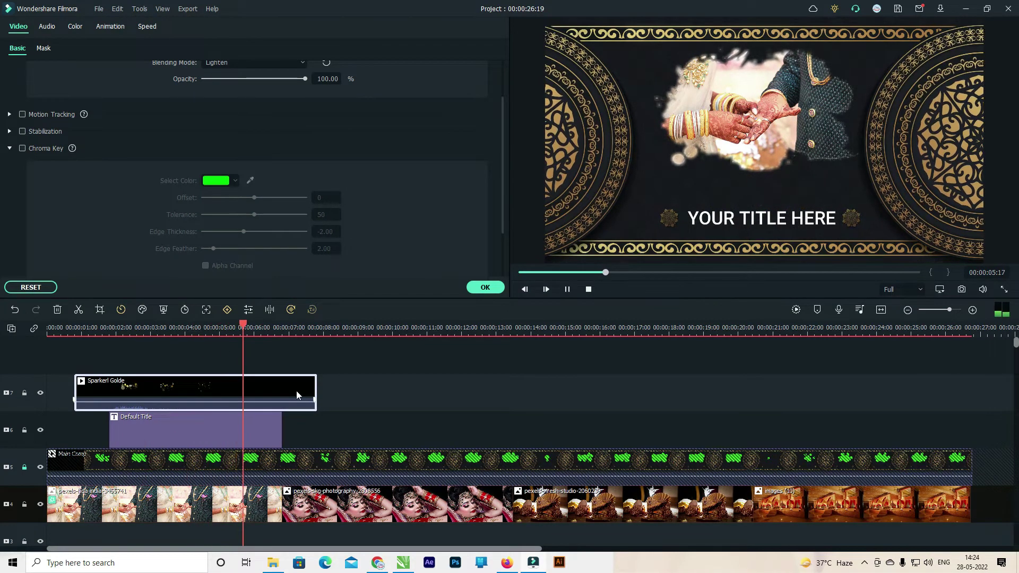
Step: Trim the sparkle clip to end with the title and narrow the overlay around it
left_click_drag(317, 388, 282, 393)
left_click(257, 363)
left_click_drag(253, 325, 147, 335)
double_click(200, 378)
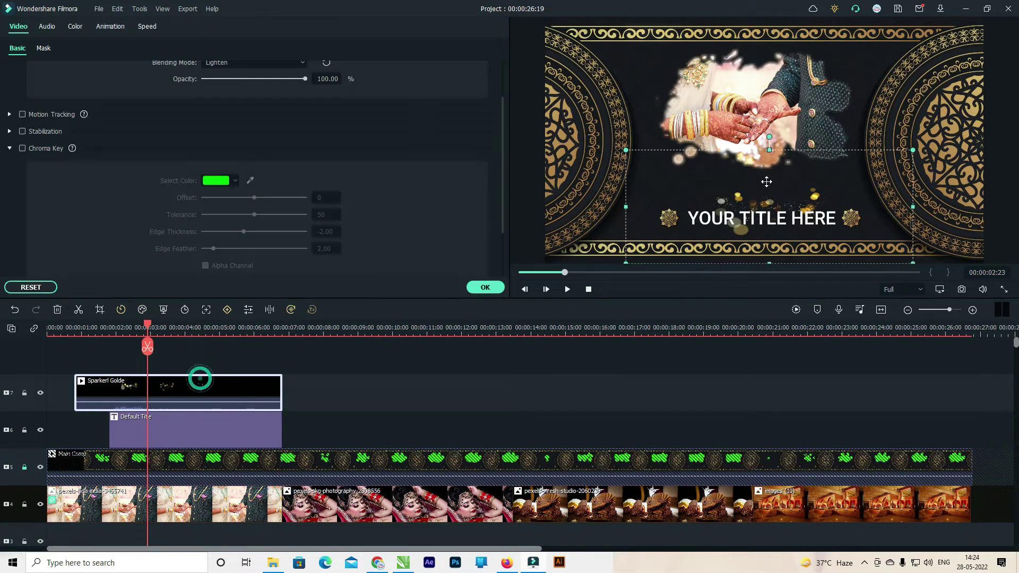
left_click_drag(912, 210, 808, 222)
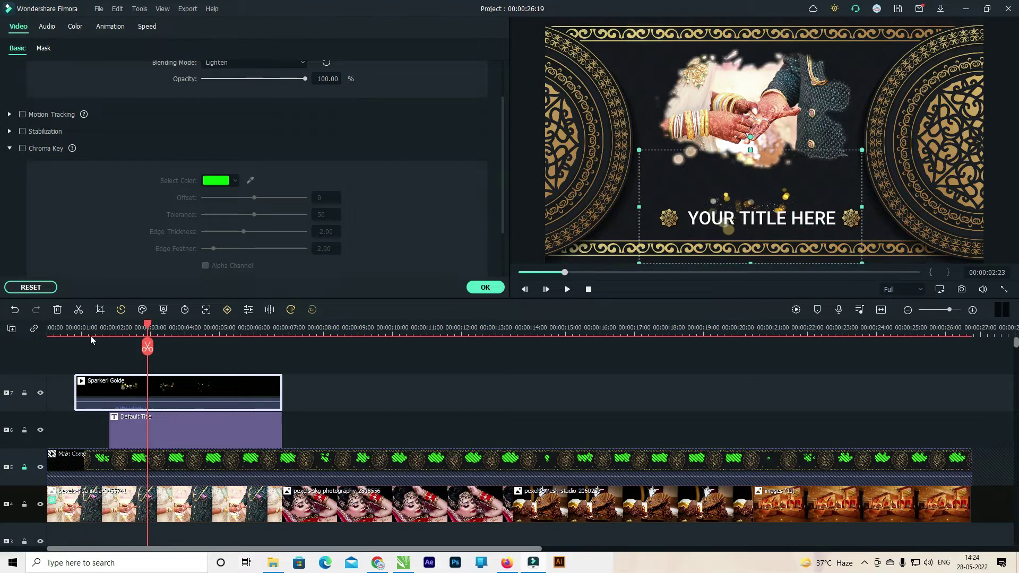
Step: Replay the opening from the start to check the sparkles around the title
key("Home")
key("space")
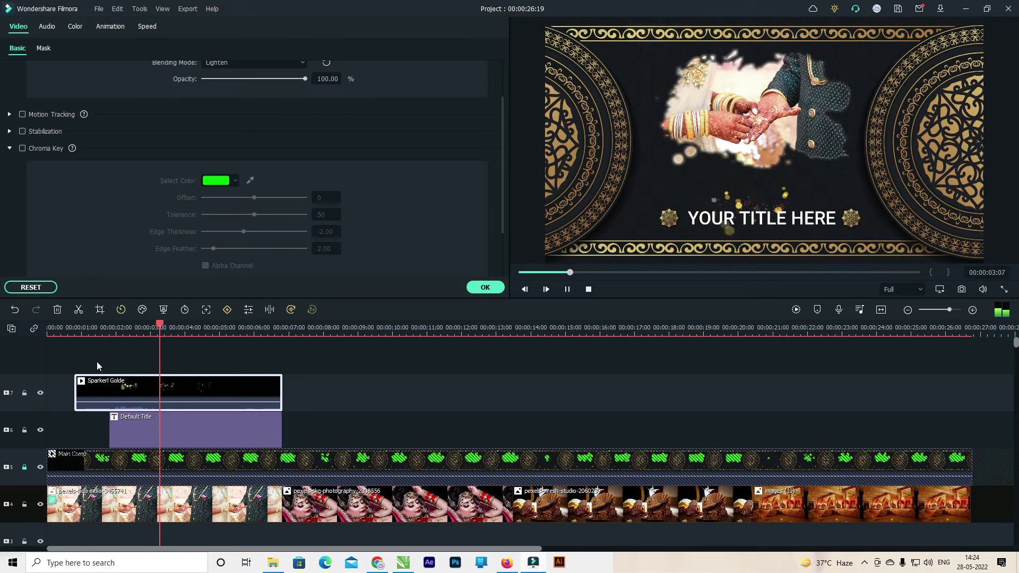
key("space")
double_click(237, 429)
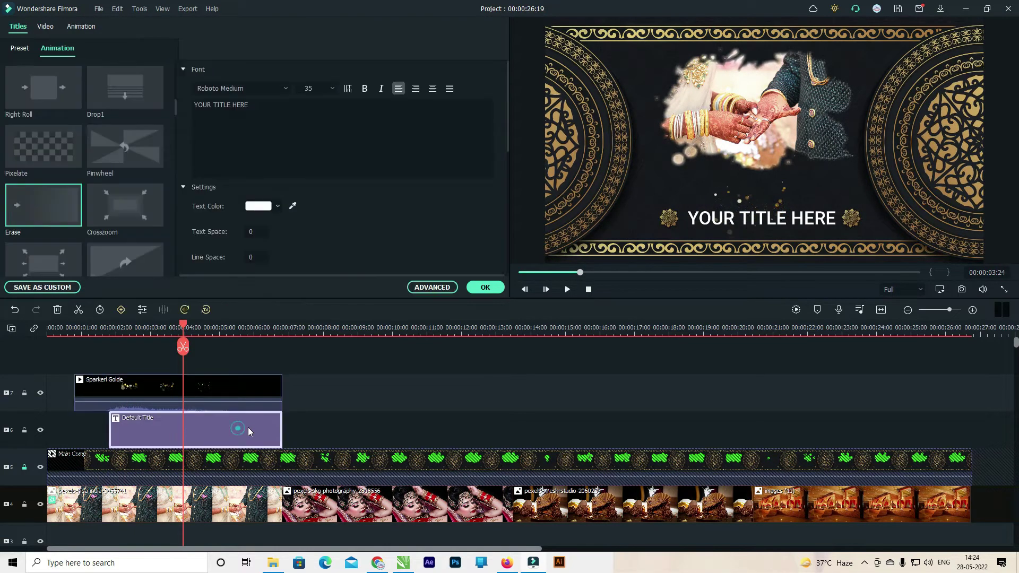
Step: Type the title text and set its font to Roboto Slab Bold
left_click(336, 122)
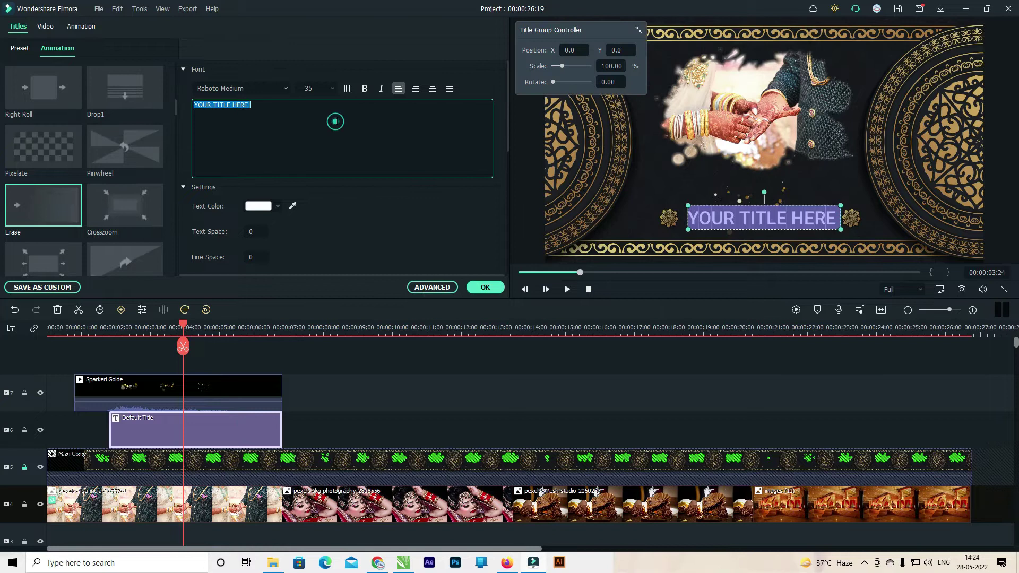
type("Wedd")
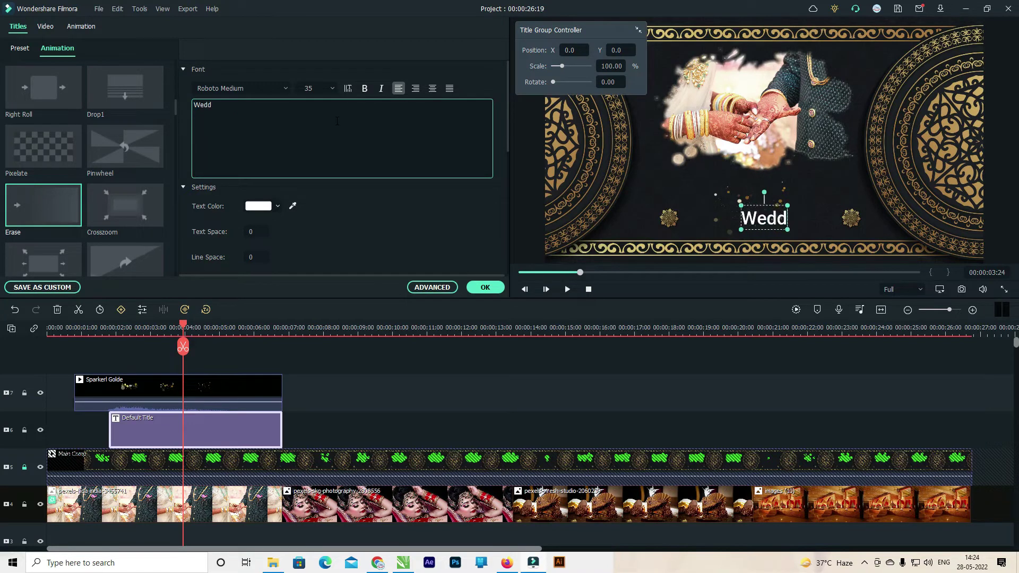
type("in Invitation")
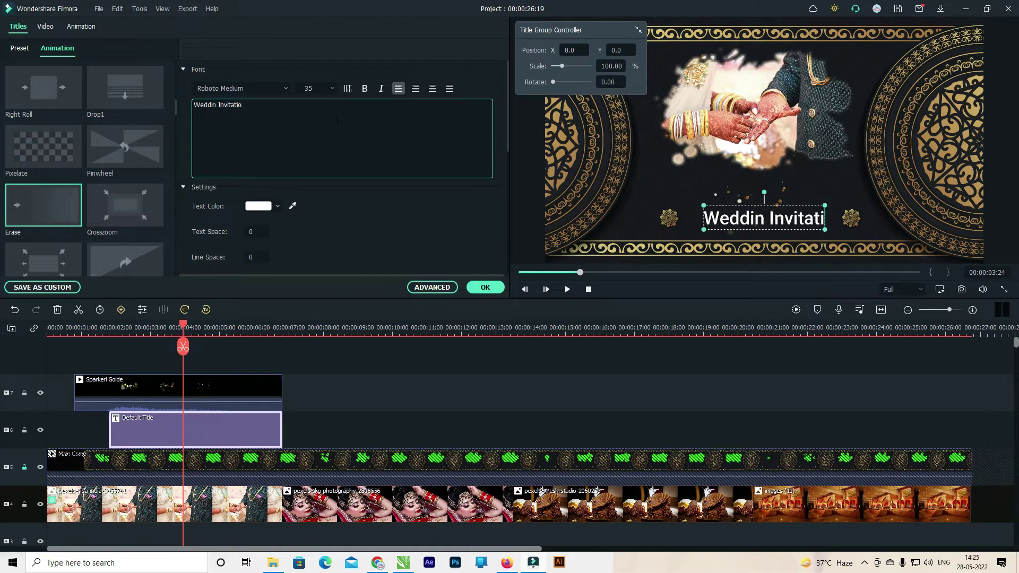
key("ctrl+a")
left_click(265, 87)
scroll(268, 88, "down", 4)
scroll(268, 88, "down", 1)
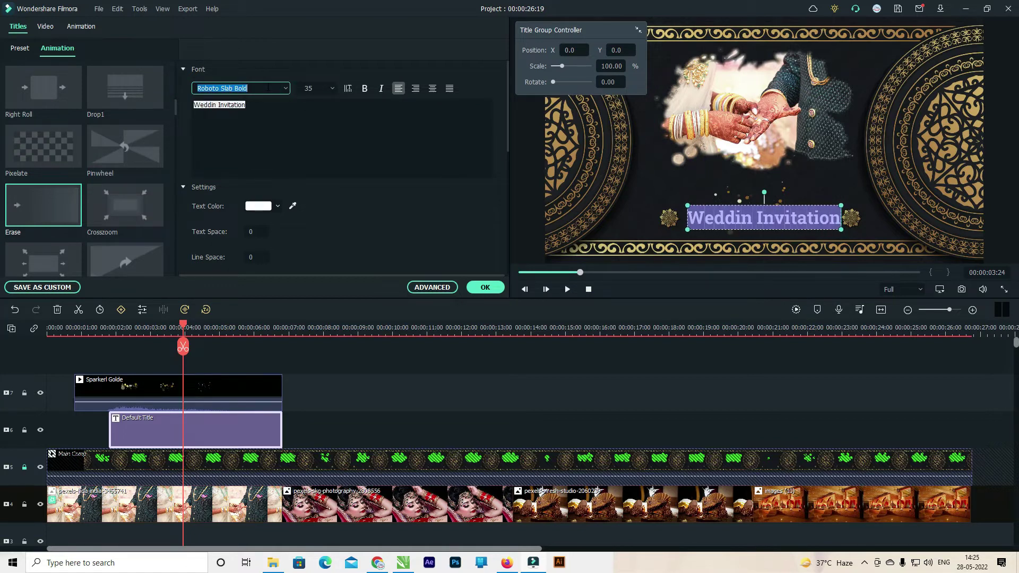
left_click(279, 129)
Step: Retype the title in capitals as WEDDING INVITATION
key("ctrl+a")
type("Weddin")
key("ctrl+a")
type("WEDDING INVITATIOM")
key("BackSpace")
type("N")
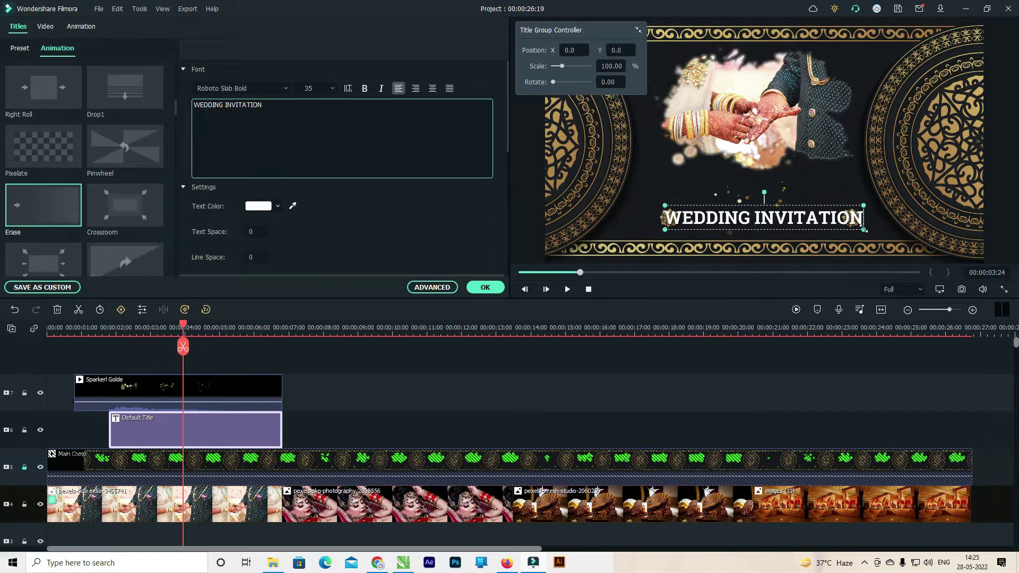
Step: Lock the sparkle overlay's track 7 and nudge the title slightly right and down
left_click(796, 215)
key("ctrl+z")
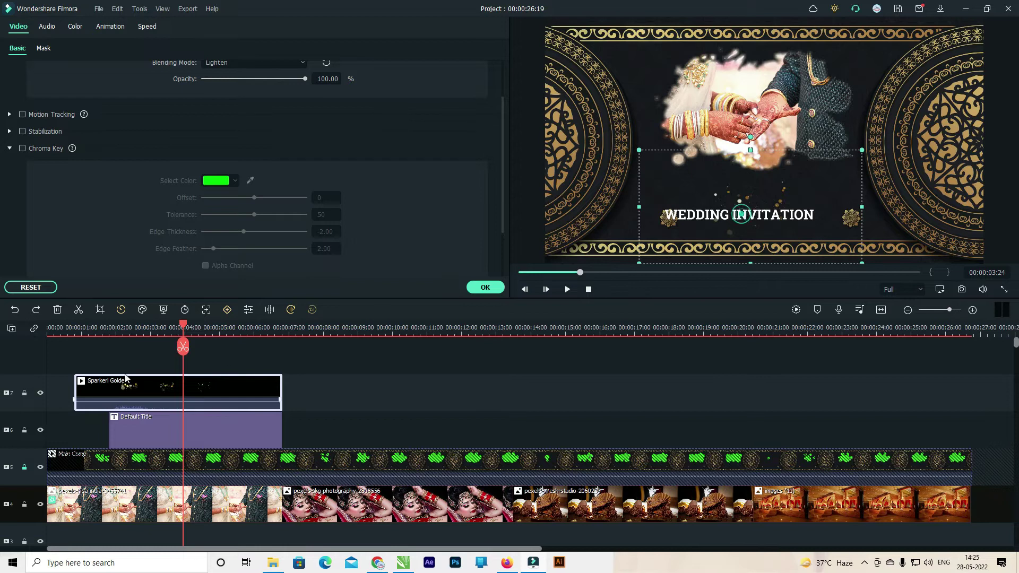
left_click(24, 393)
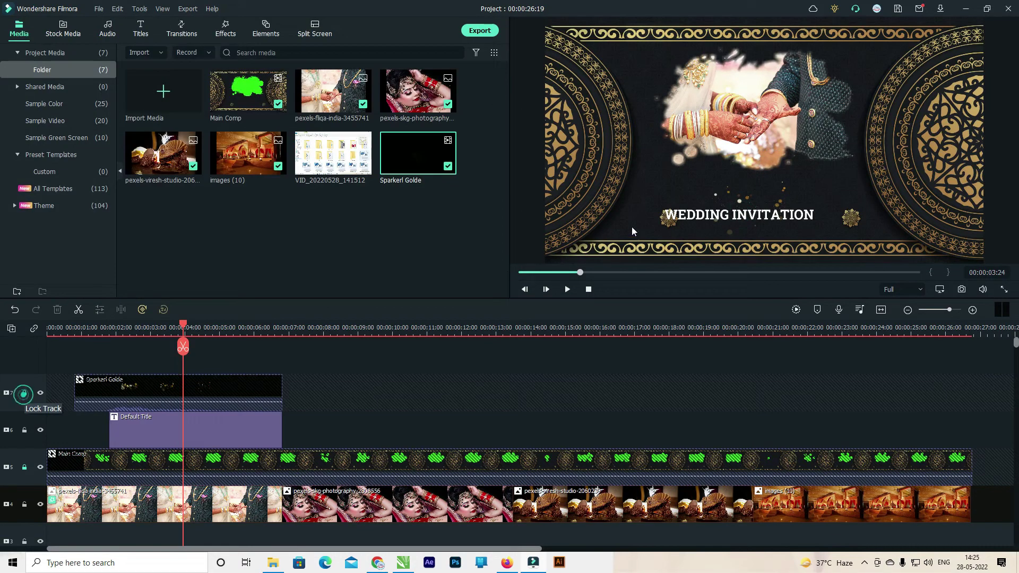
left_click(755, 214)
left_click_drag(756, 214, 758, 217)
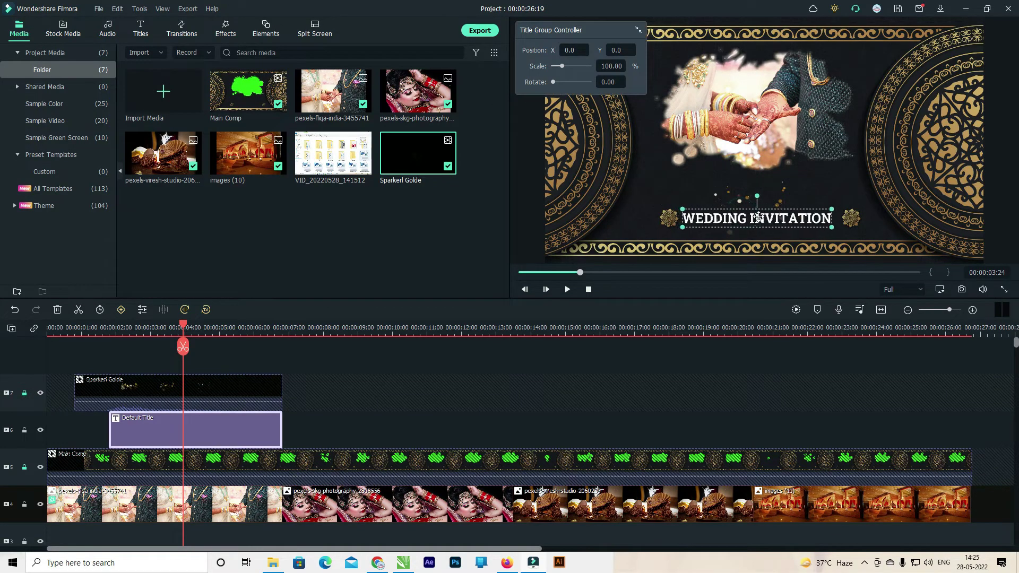
double_click(759, 217)
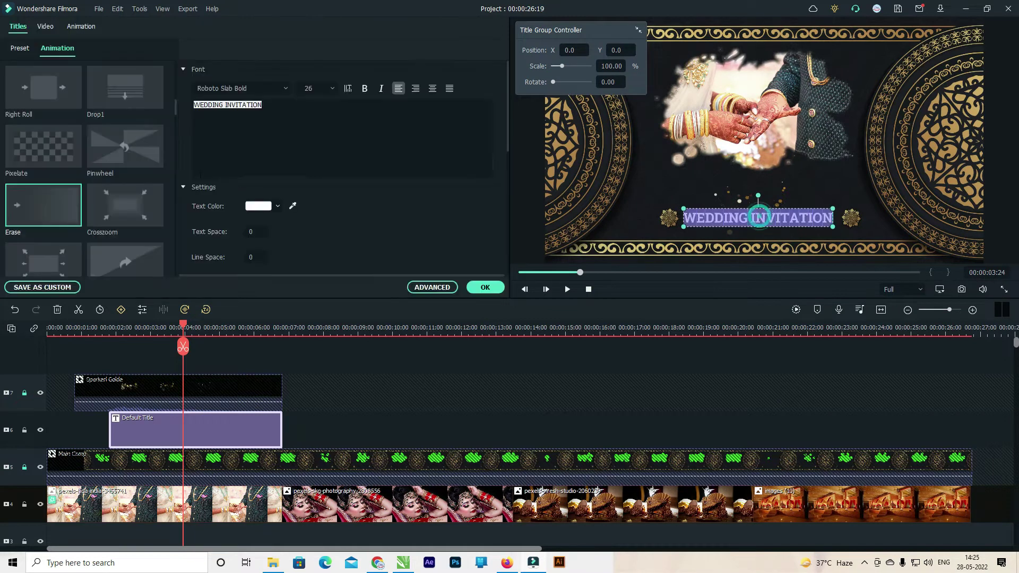
Step: Colour the WEDDING INVITATION title text orange-gold #ffaa00
left_click(270, 208)
left_click(276, 281)
left_click(458, 231)
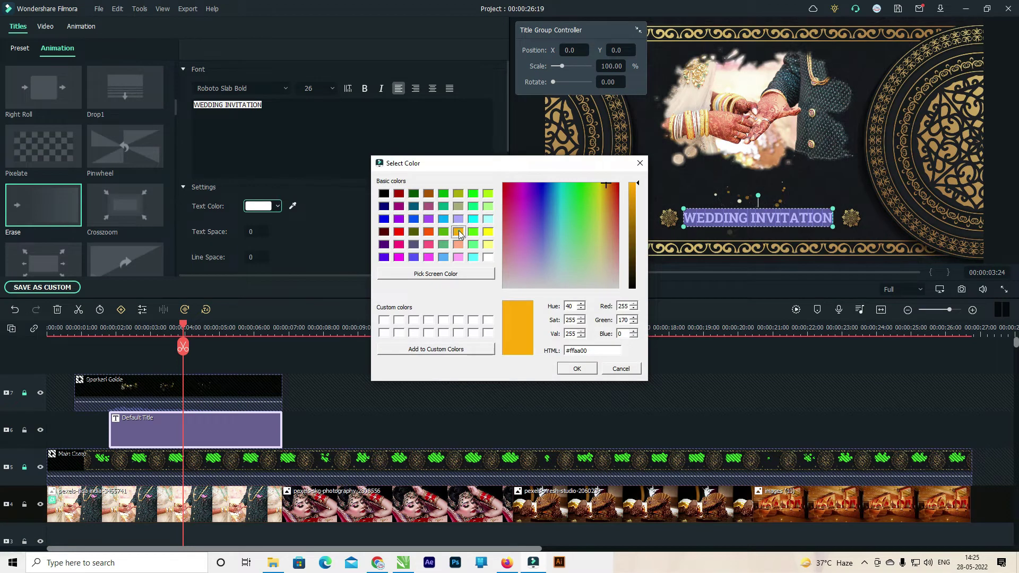
left_click(575, 369)
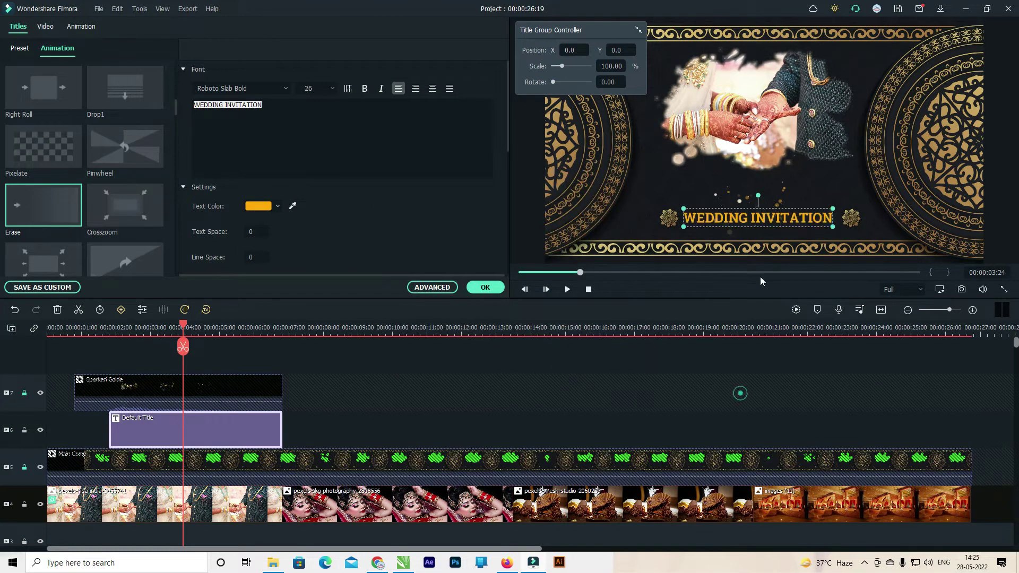
Step: Centre the title between the ornaments and preview the opening from the start
left_click_drag(764, 223, 768, 223)
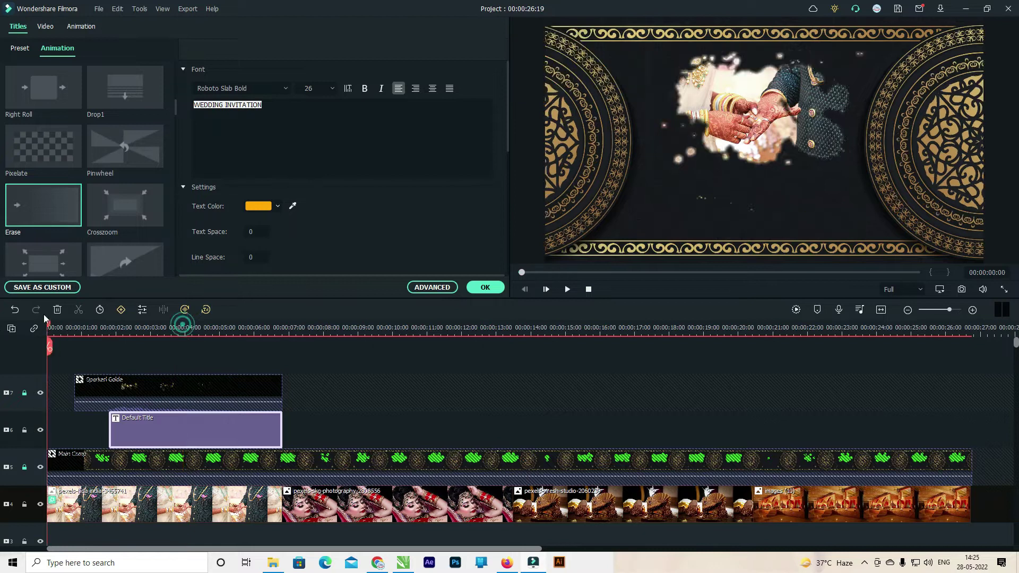
key("Home")
key("space")
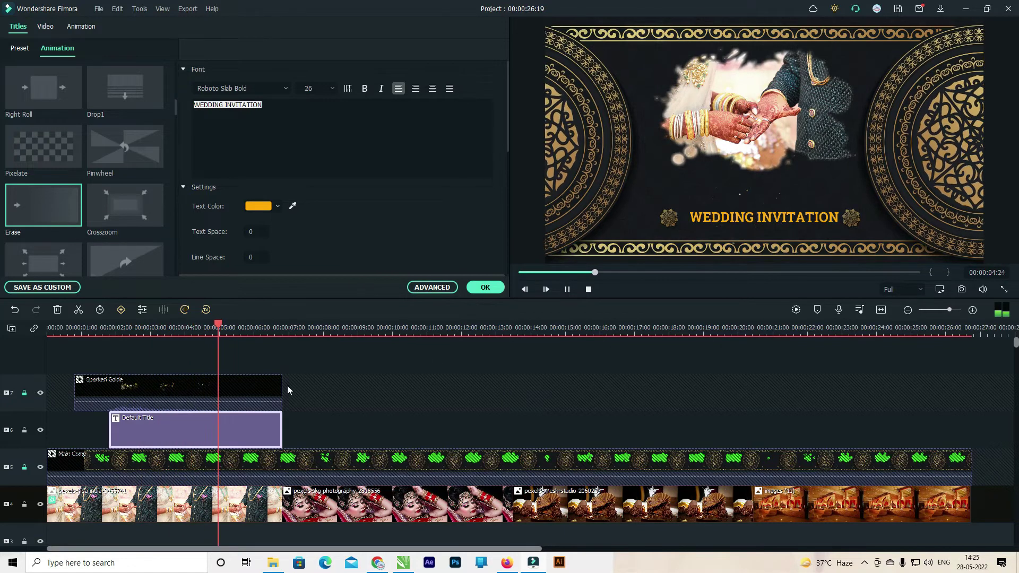
left_click(329, 412)
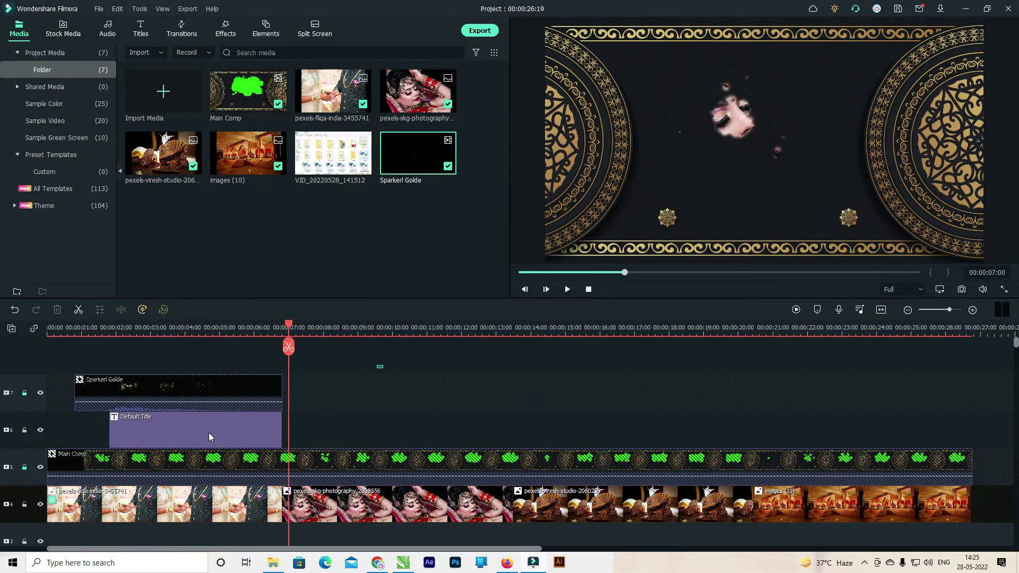
Step: Unlock the sparkle track, lock the photo track, and paste the sparkle and title clips at 06:20
left_click(23, 395)
left_click(191, 406)
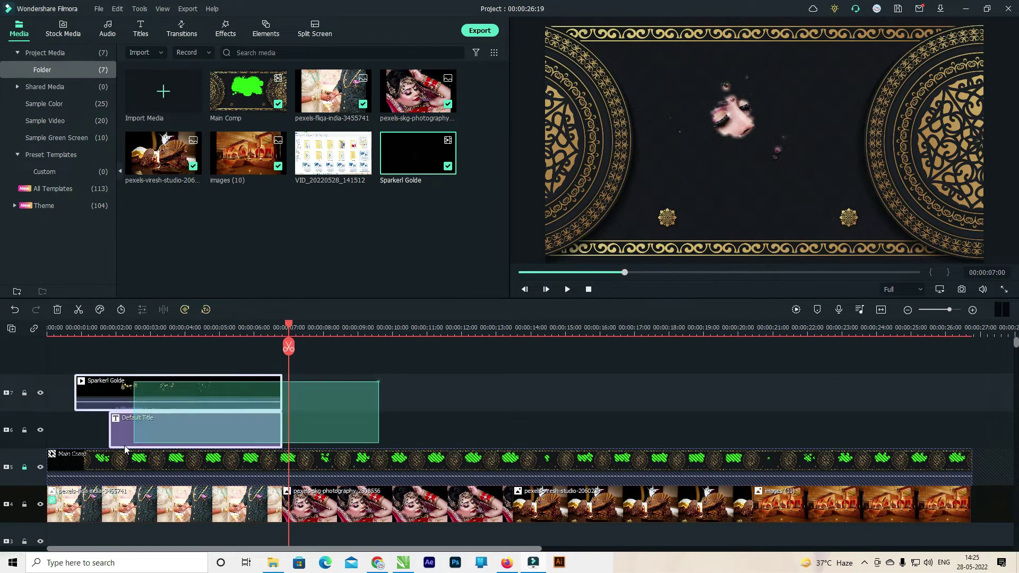
key("ctrl+z")
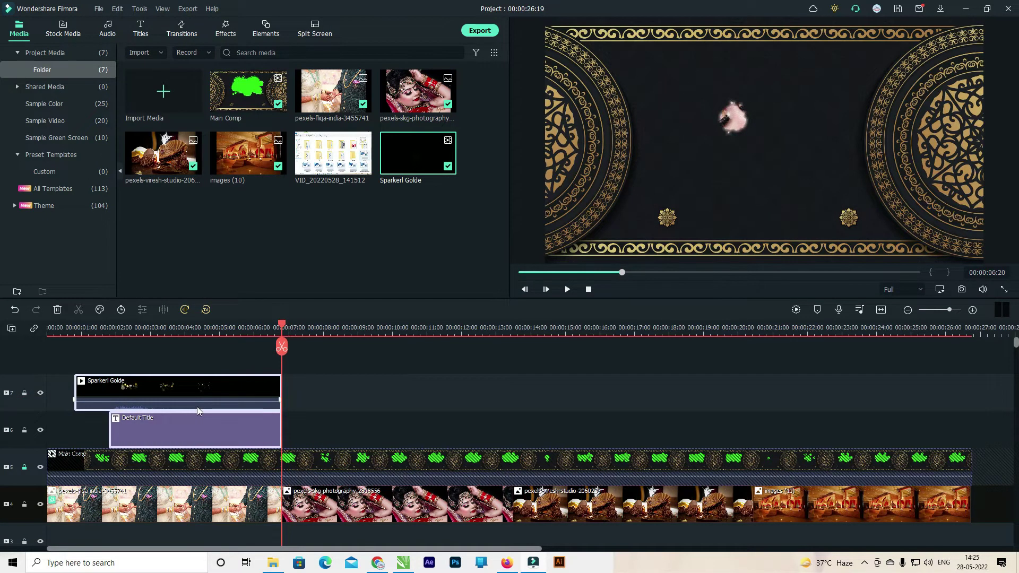
left_click(24, 505)
key("ctrl+v")
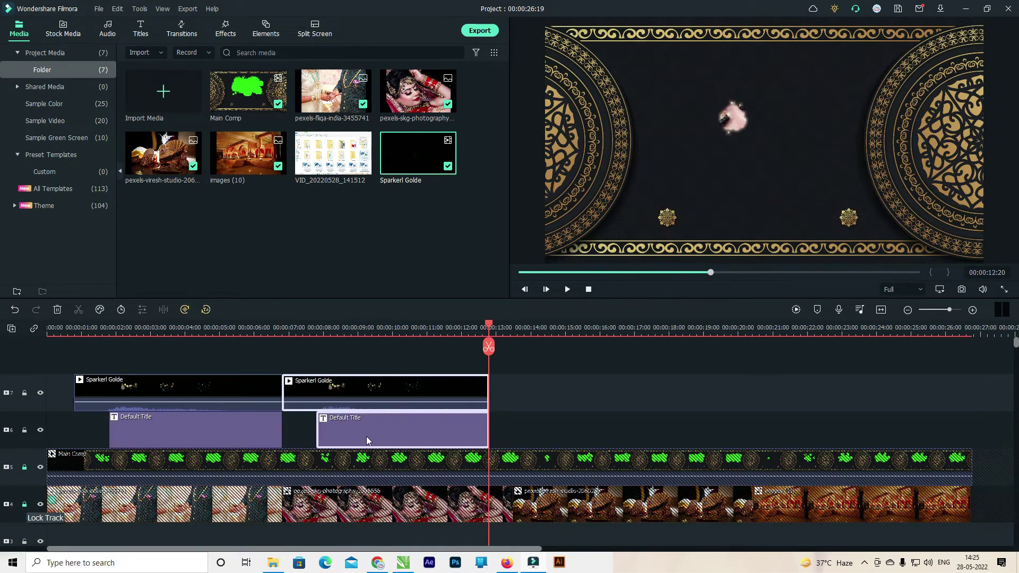
Step: Open the pasted second title clip's text settings for editing
left_click_drag(361, 331, 382, 346)
double_click(464, 438)
left_click(777, 224)
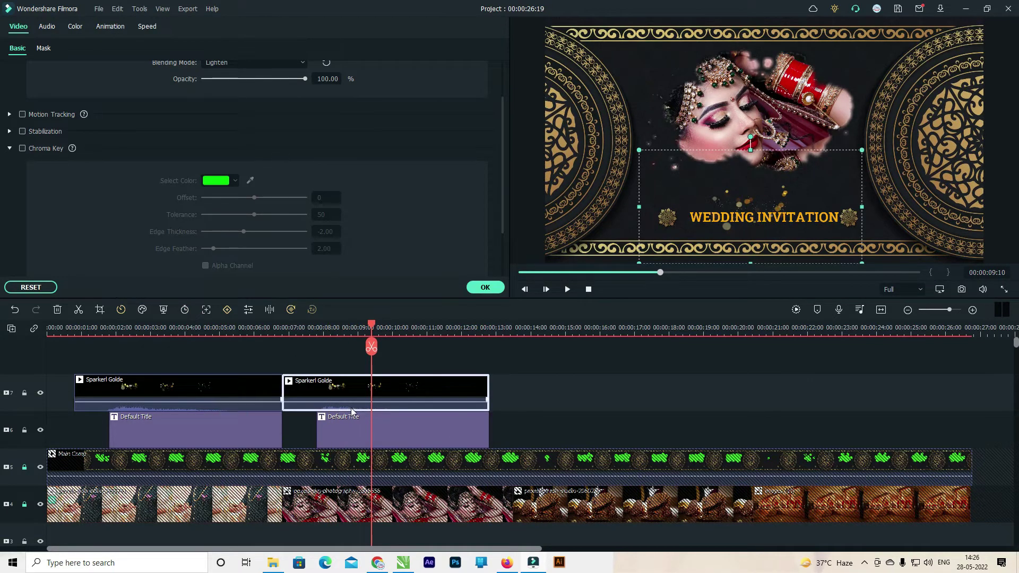
double_click(355, 428)
Step: Replace the second title's text with the bride's name
left_click(287, 119)
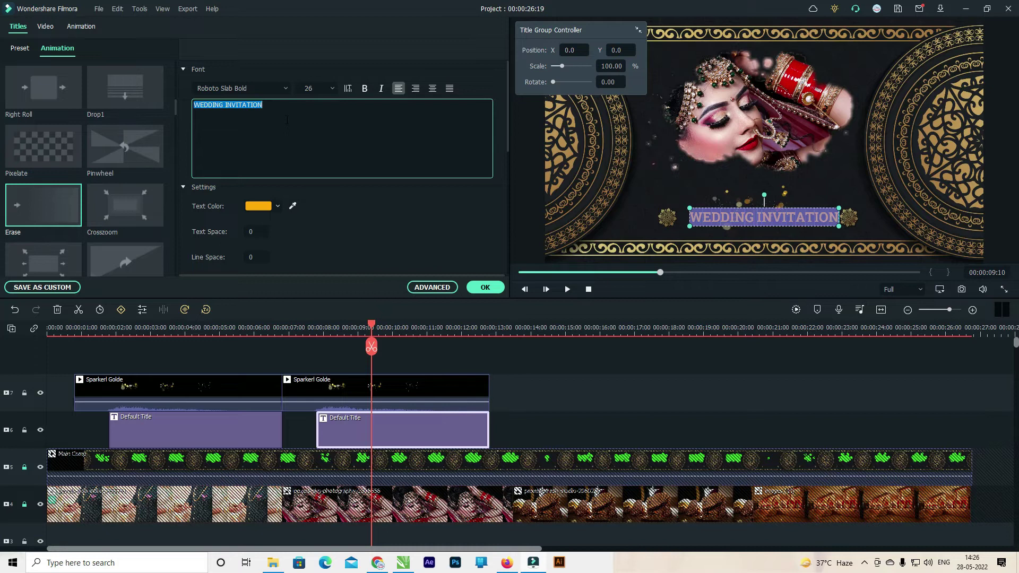
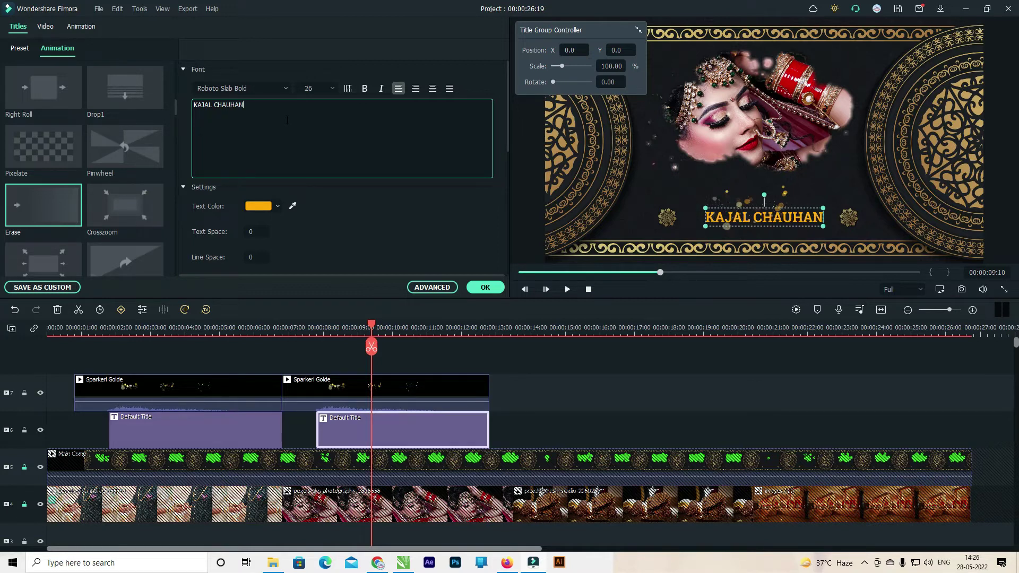
left_click(835, 387)
Step: Preview the second scene, then select its sparkle overlay and title clips
left_click(776, 218)
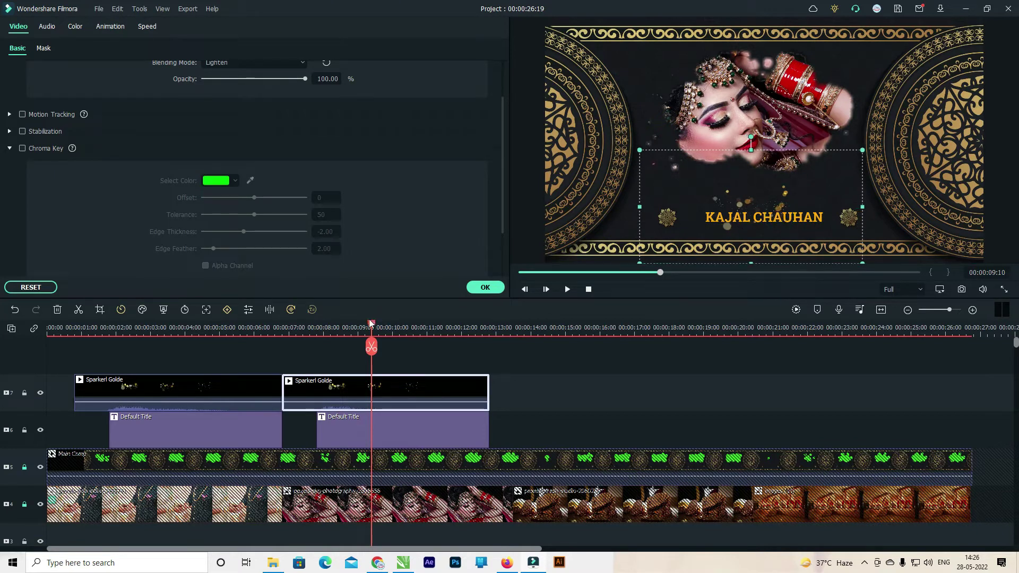
left_click(291, 327)
key("space")
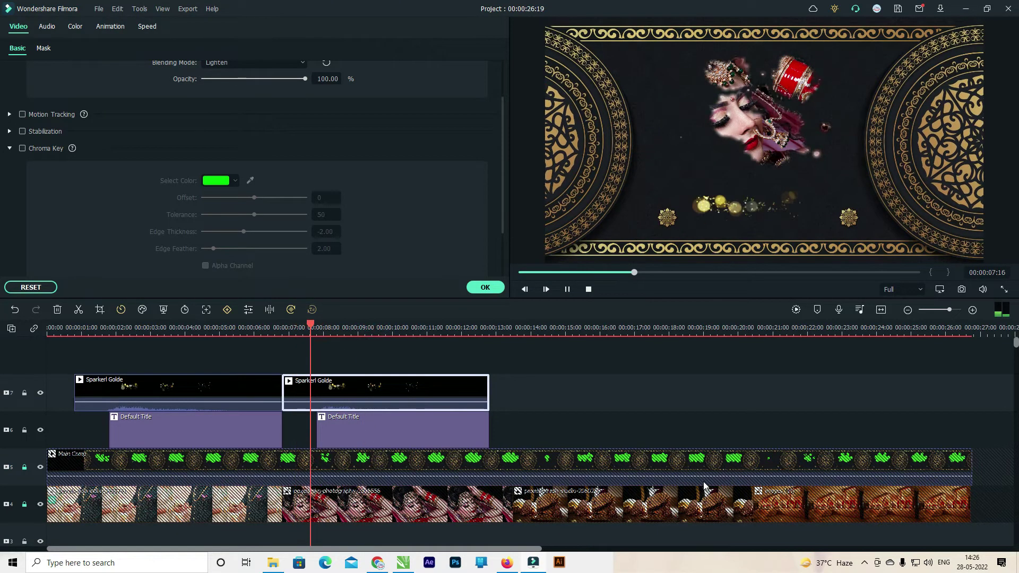
key("space")
left_click_drag(571, 363, 427, 430)
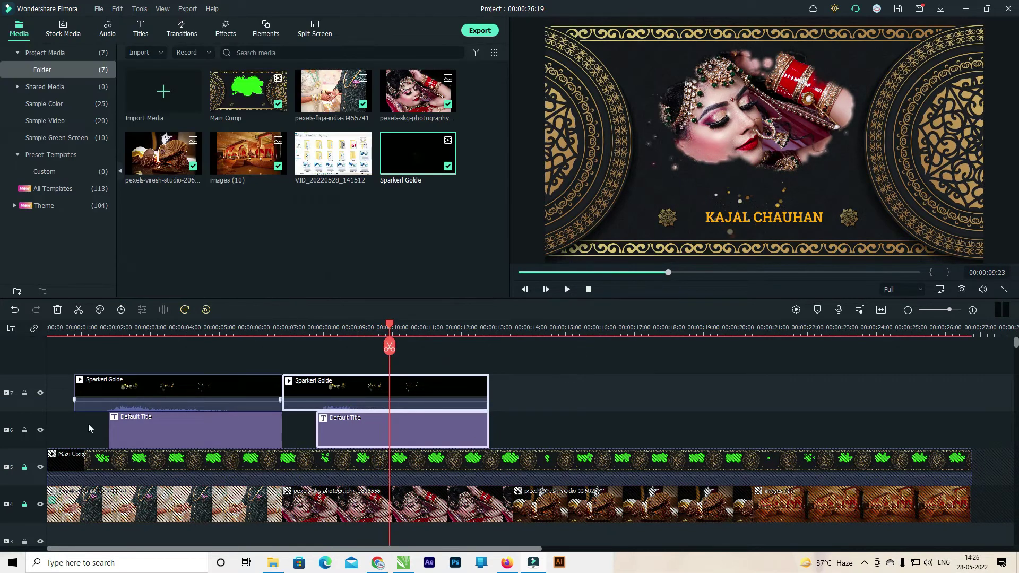
key("Down")
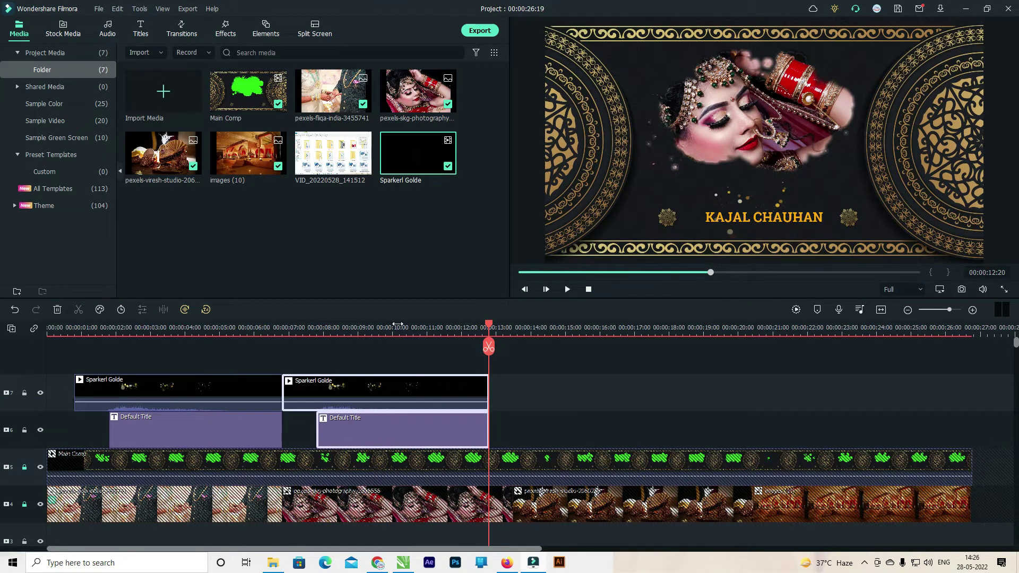
Step: Paste a third sparkle-and-title pair and retype its title with the groom's name
key("ctrl+v")
double_click(640, 442)
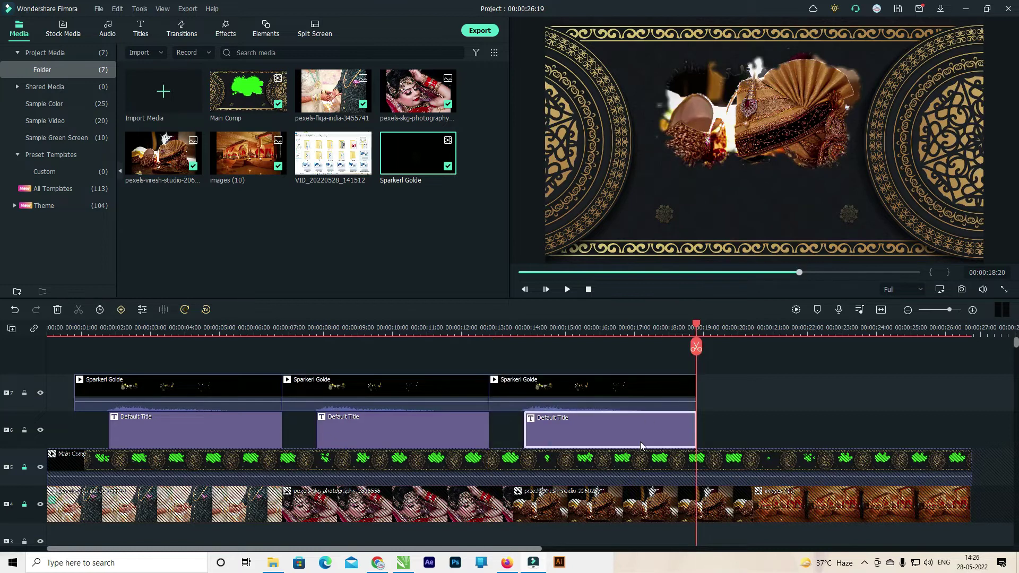
left_click(770, 218)
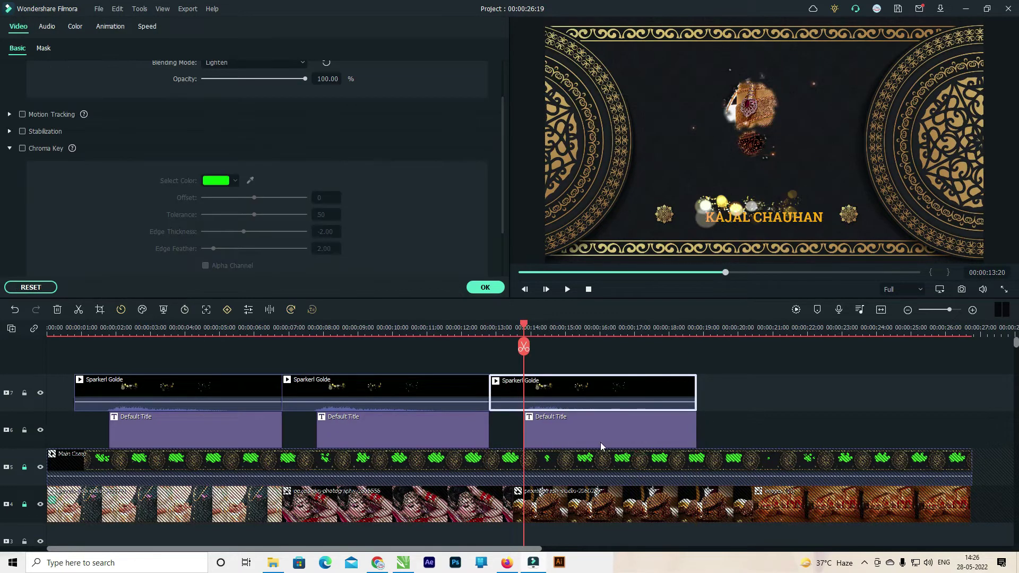
double_click(600, 442)
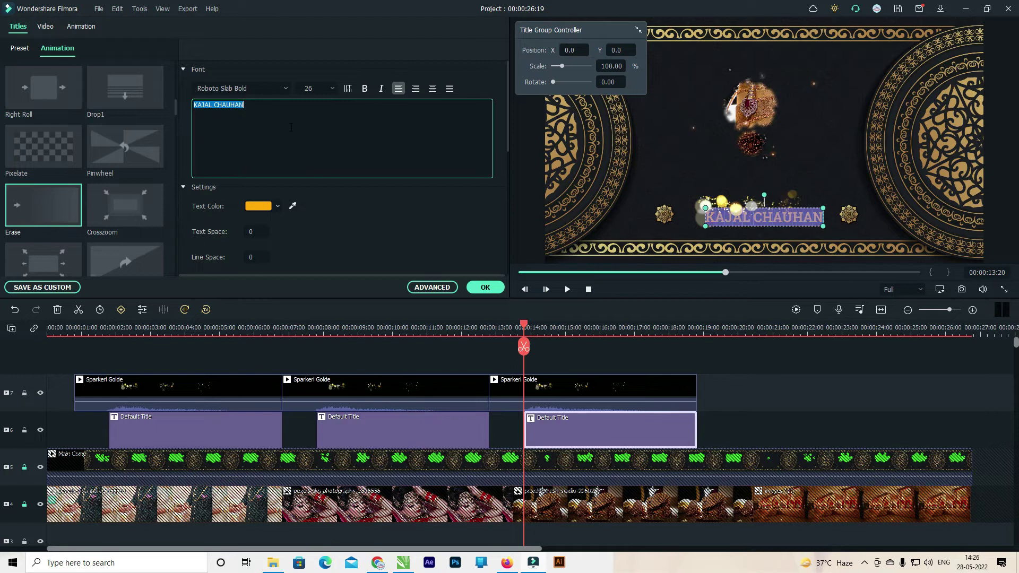
type("AN")
key("BackSpace")
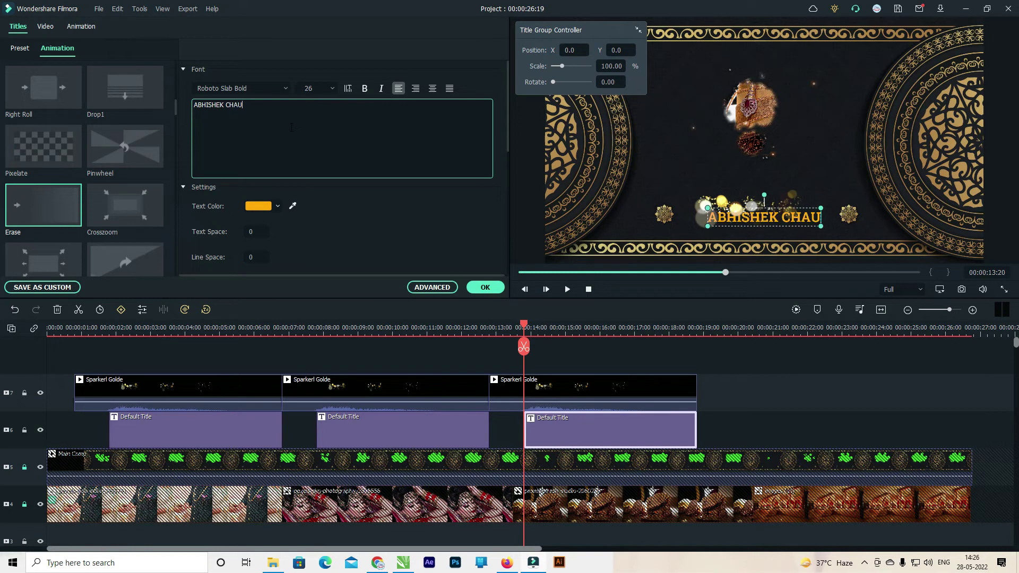
left_click(849, 424)
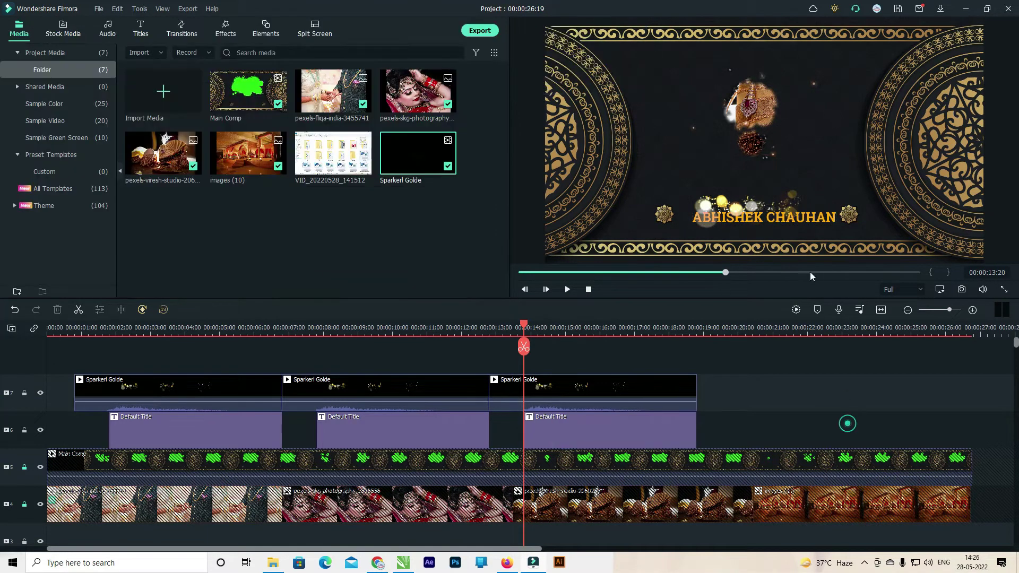
Step: Compare with the second title, preview the third scene, and confirm the new title
left_click(633, 434)
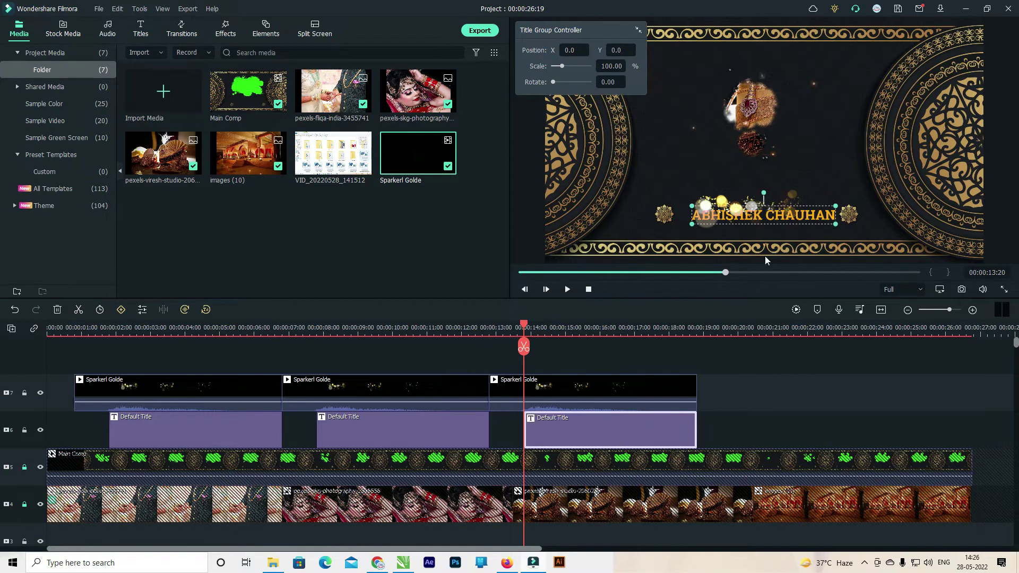
left_click(382, 420)
double_click(451, 422)
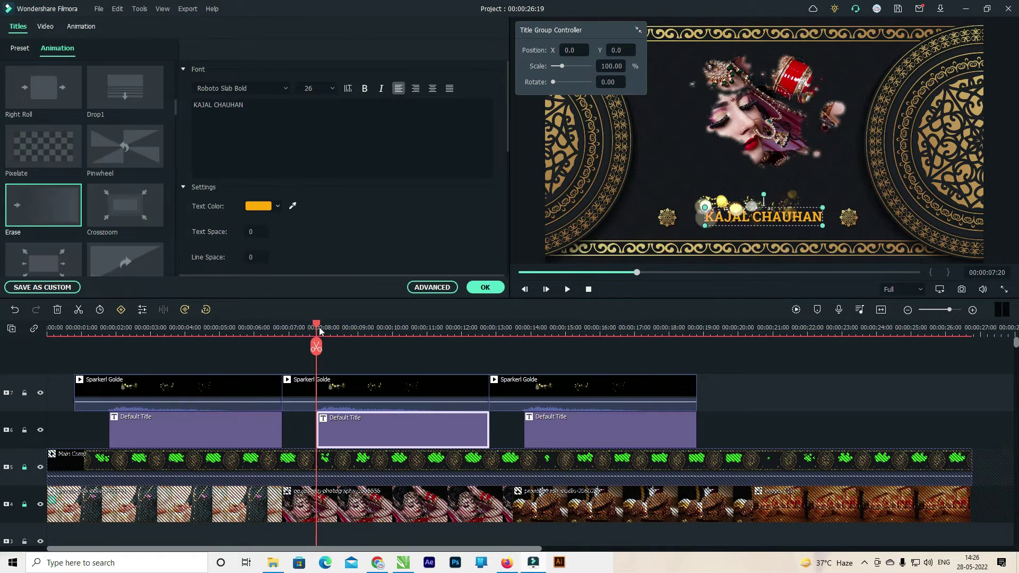
left_click_drag(320, 331, 461, 377)
key("space")
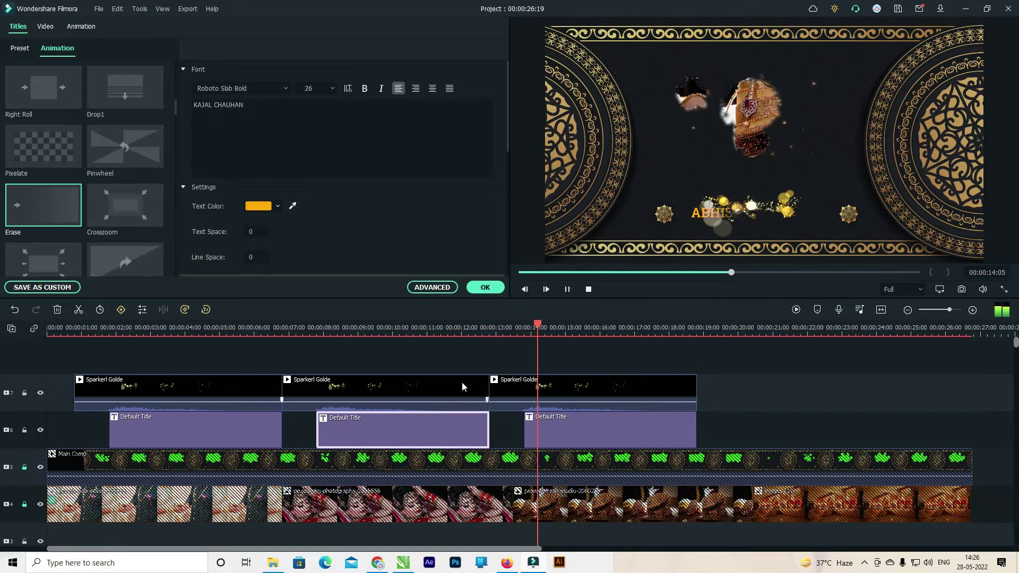
key("space")
left_click(635, 423)
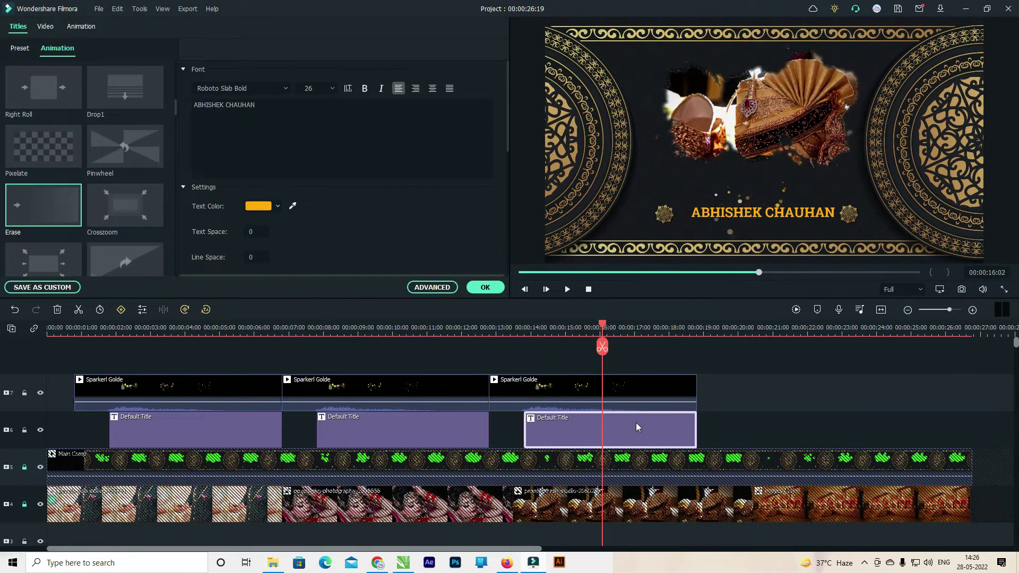
left_click(666, 439)
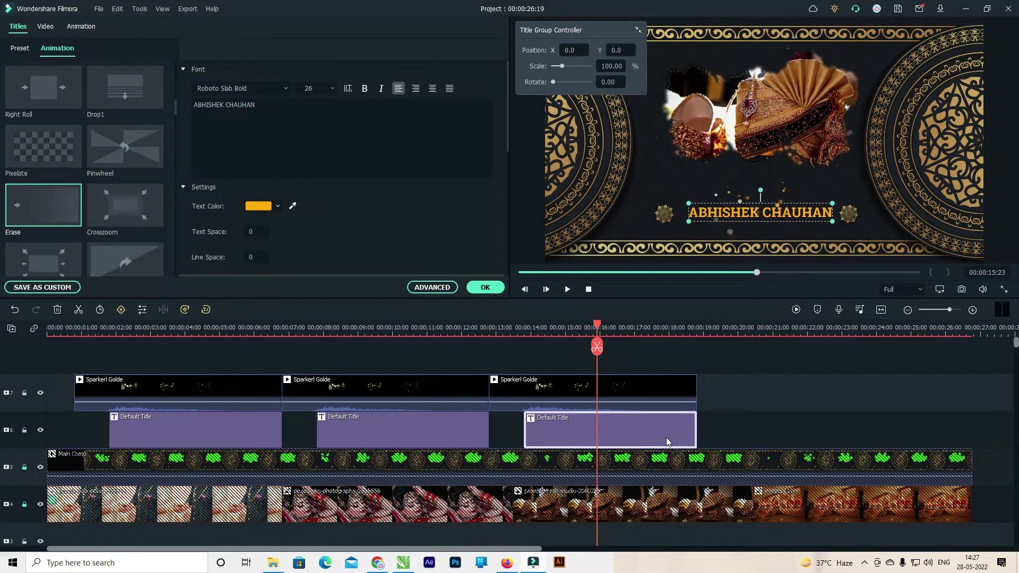
left_click(485, 287)
left_click_drag(599, 324, 628, 433)
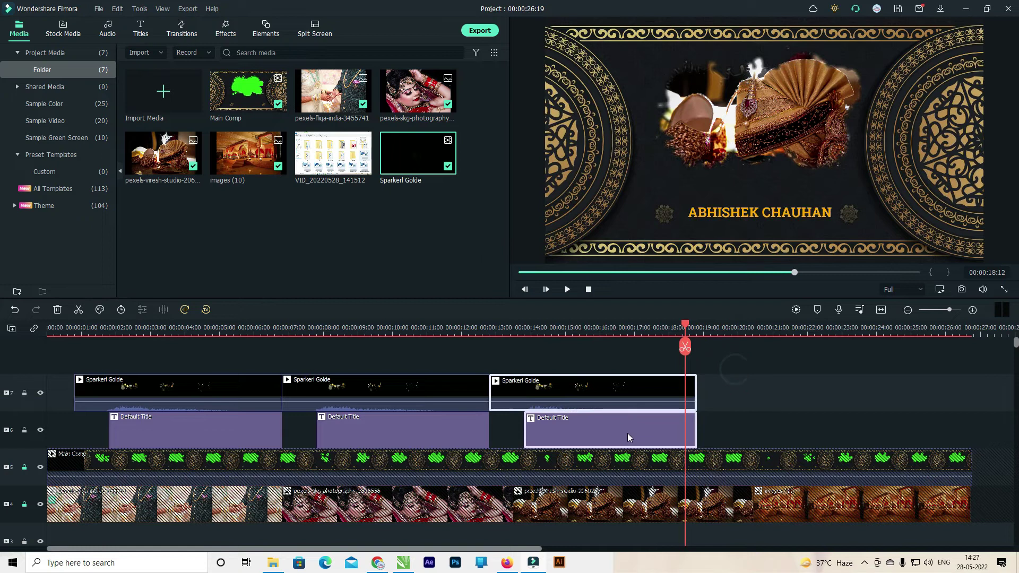
Step: Paste a fourth sparkle-and-title pair and retype its title as PLEASE SUBSCRIBE US
key("ctrl+v")
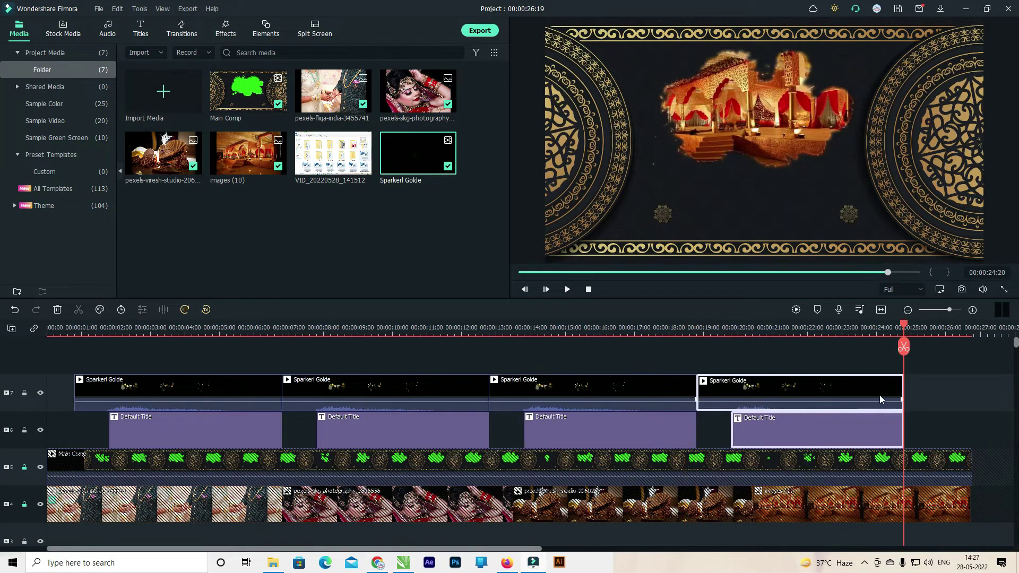
double_click(875, 387)
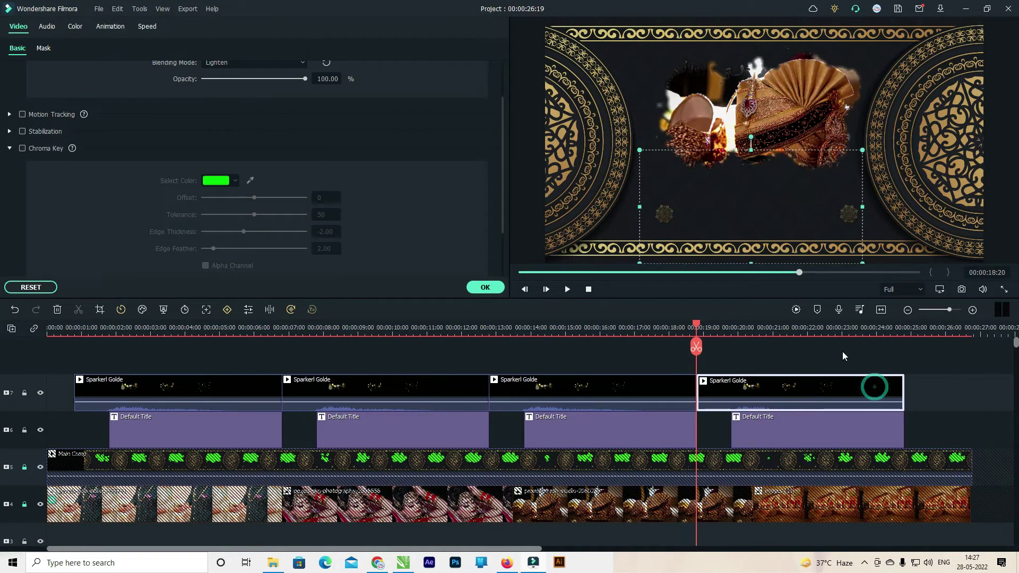
double_click(832, 436)
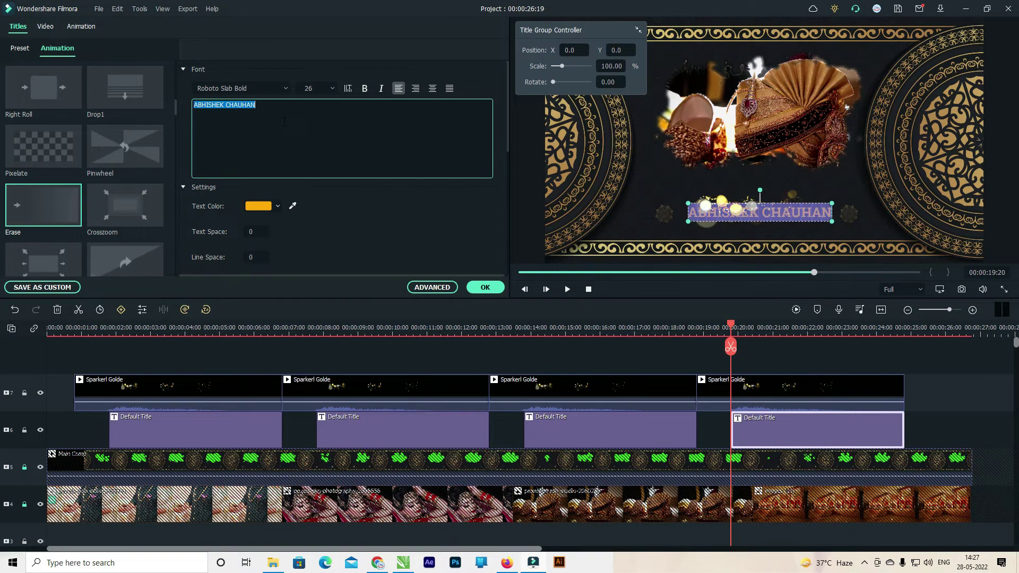
type("N")
key("BackSpace")
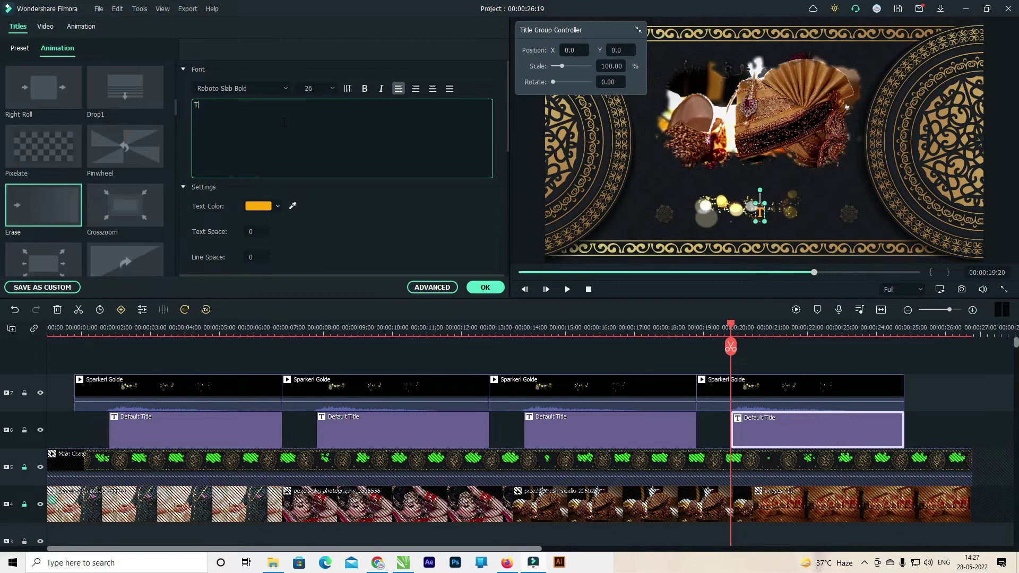
type("PLE")
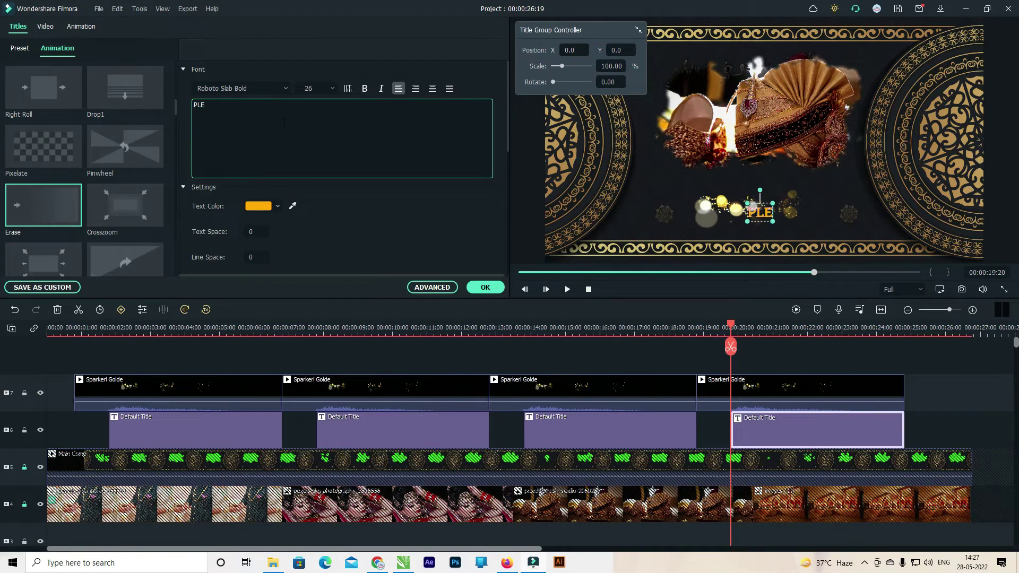
type("ASE SUBSCRIBE")
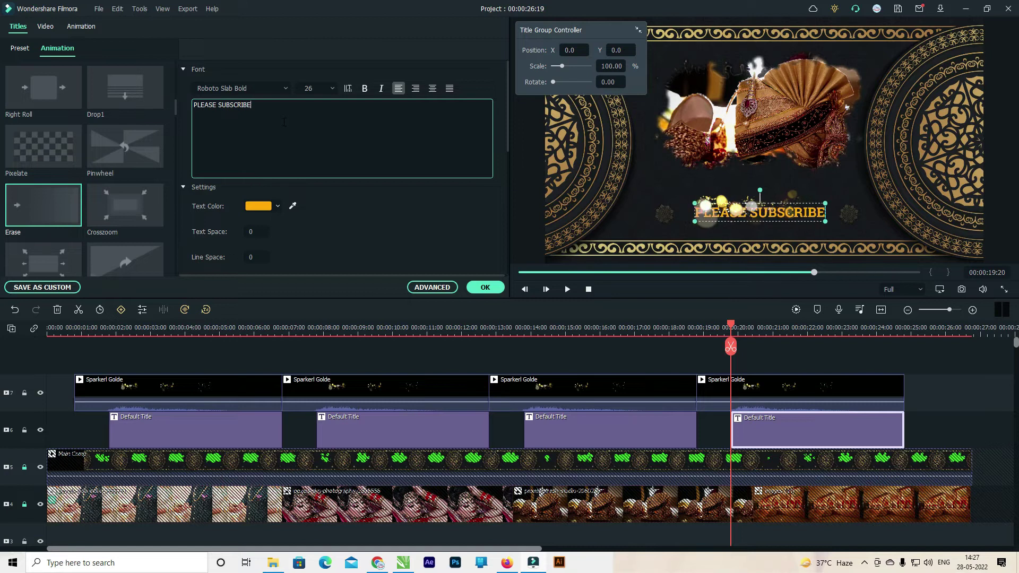
type(" US")
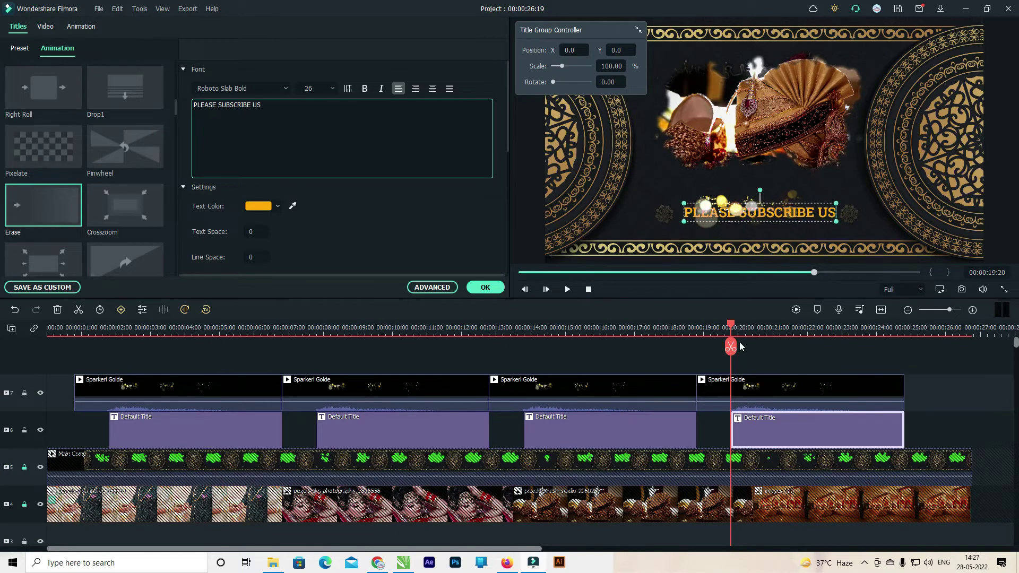
left_click(49, 329)
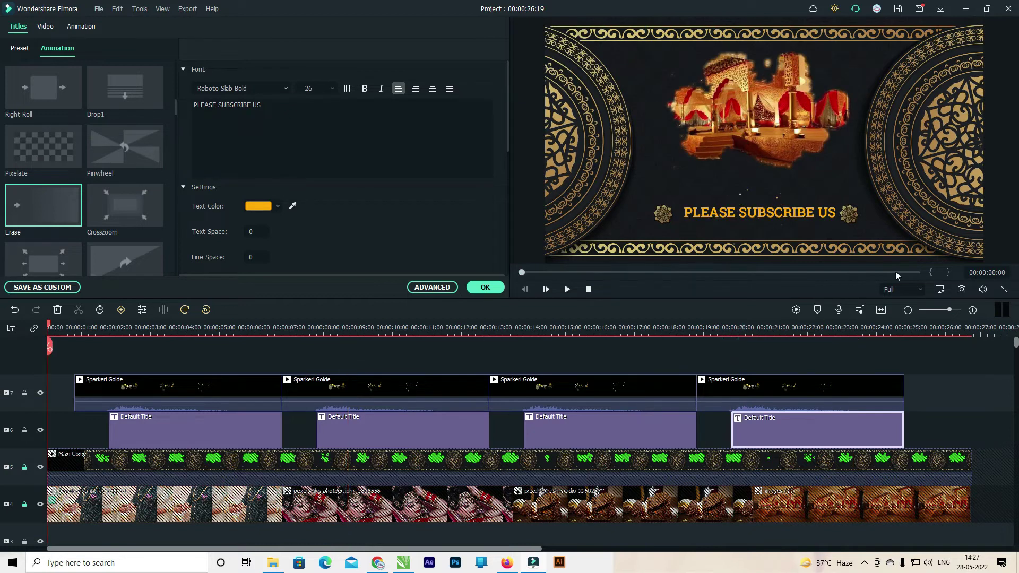
left_click(486, 287)
left_click_drag(49, 329, 260, 478)
left_click_drag(361, 491, 54, 478)
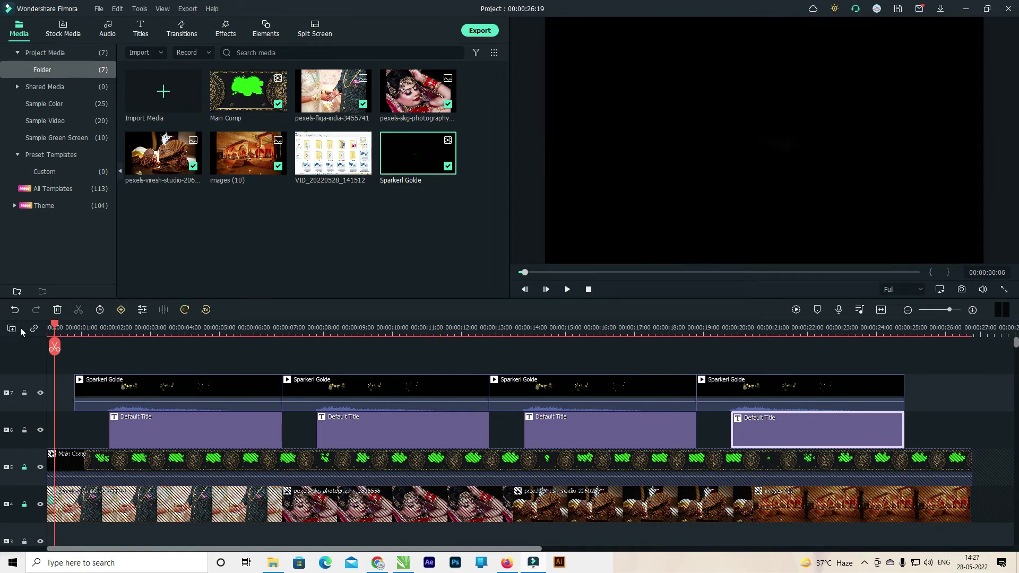
left_click_drag(55, 329, 178, 440)
scroll(270, 445, "down", 2)
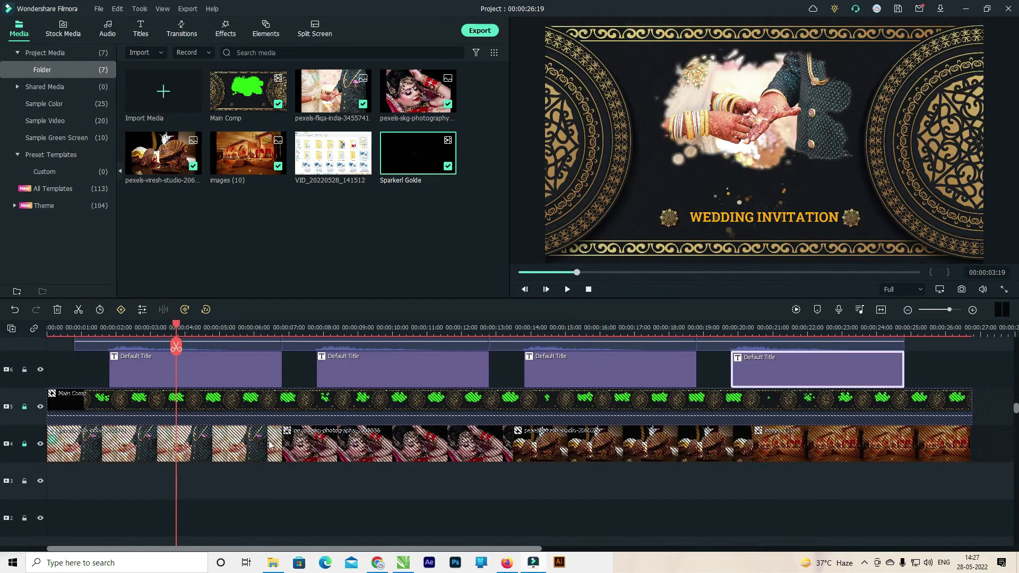
scroll(848, 421, "up", 1)
scroll(847, 426, "up", 1)
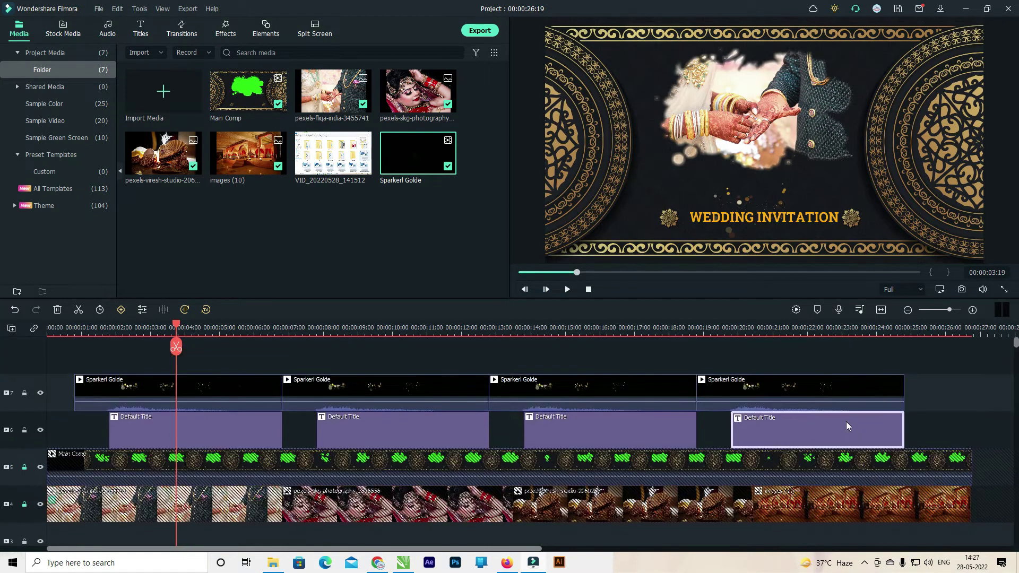
left_click_drag(175, 329, 51, 353)
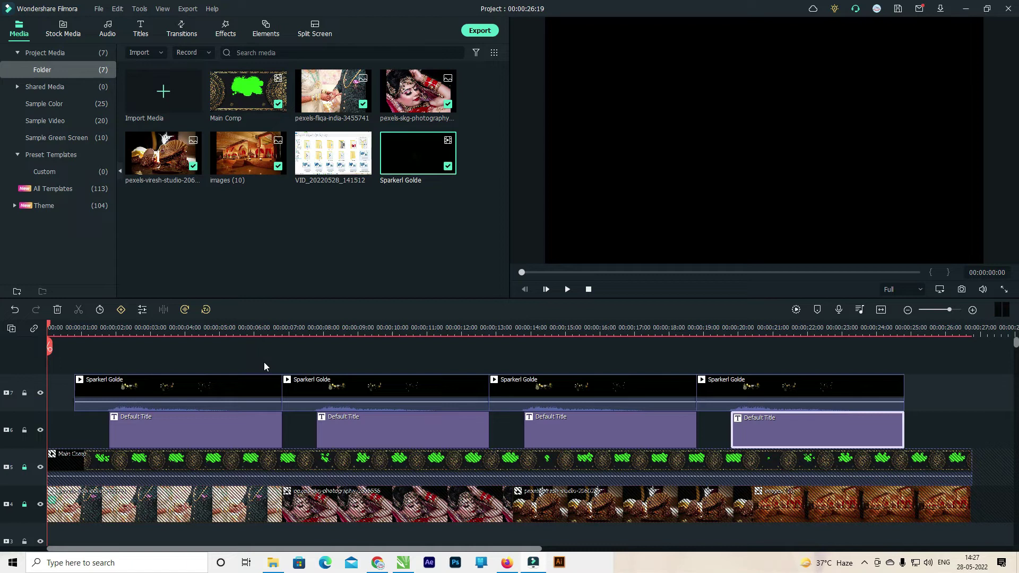
left_click_drag(52, 330, 145, 342)
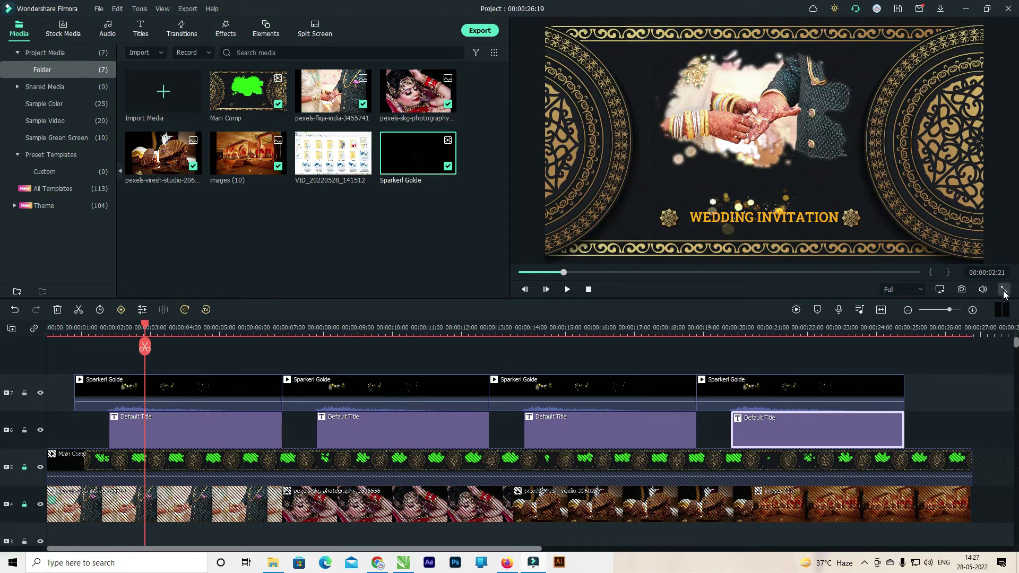